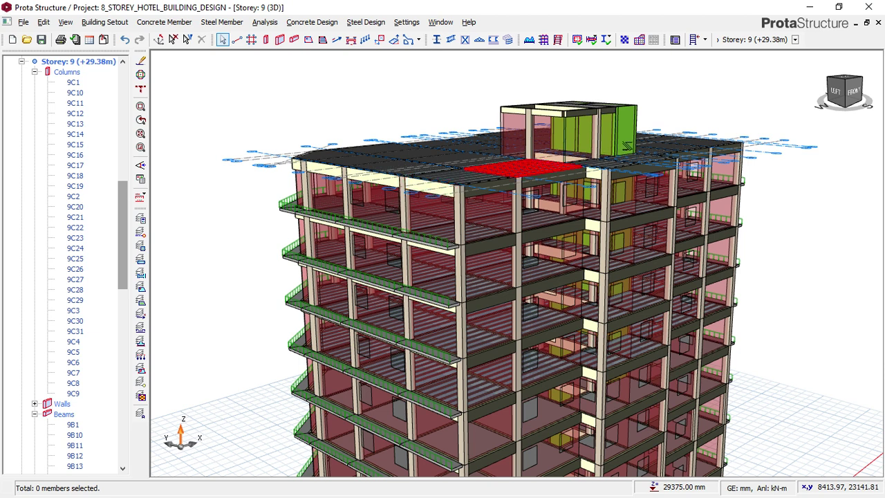
# Step: Open the layer settings and go to the Shearwall layer group
pyautogui.scroll(-2, 626, 151)
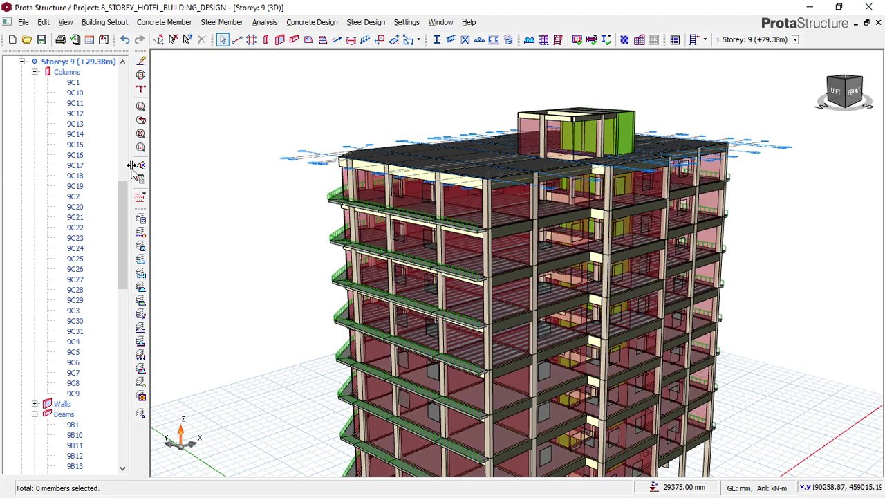
pyautogui.click(140, 220)
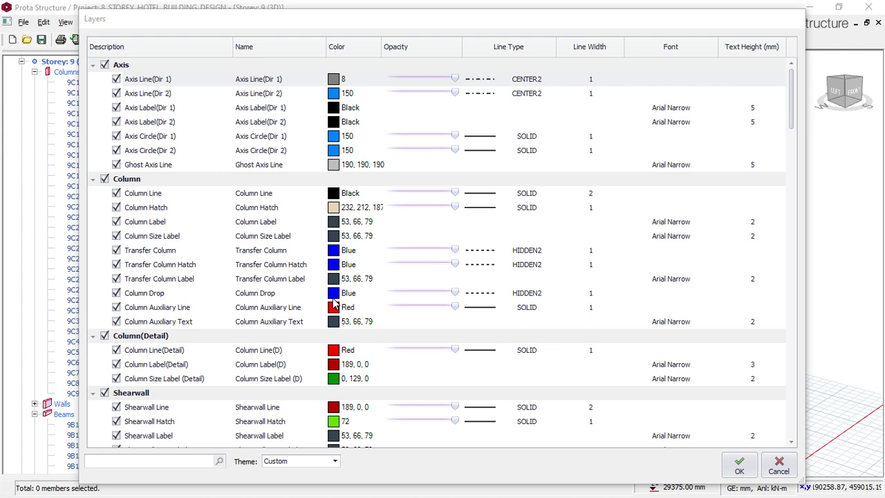
pyautogui.scroll(-2, 333, 253)
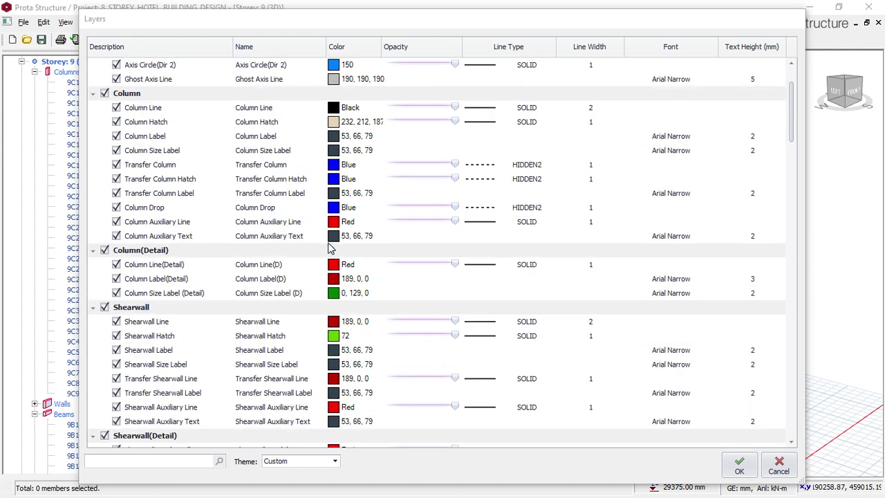
pyautogui.scroll(-1, 319, 263)
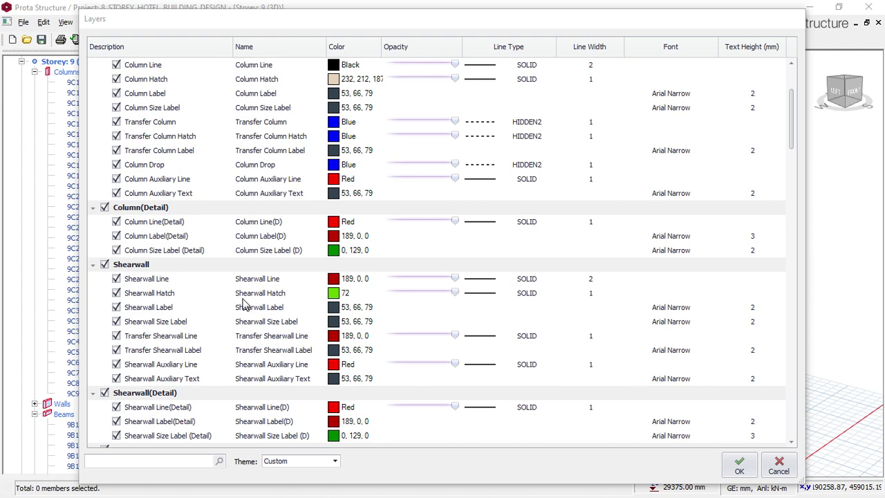
# Step: Set the Shearwall Hatch layer's colour to index 22
pyautogui.click(333, 293)
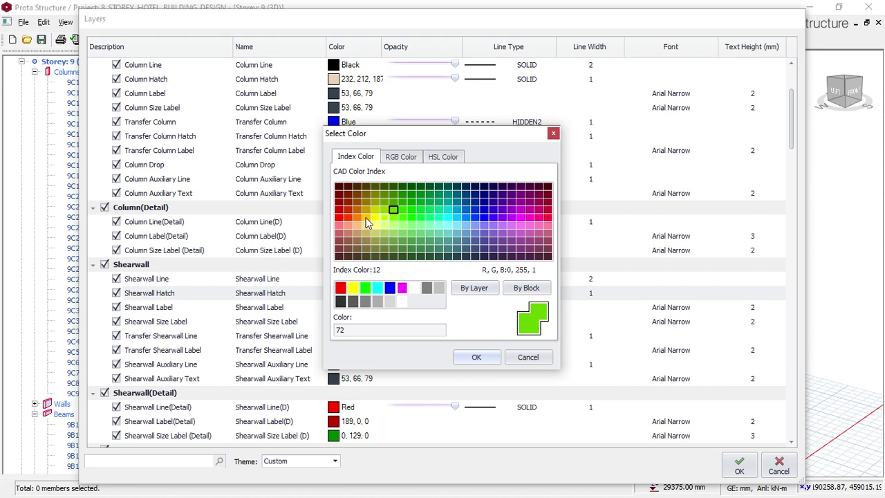
pyautogui.click(355, 213)
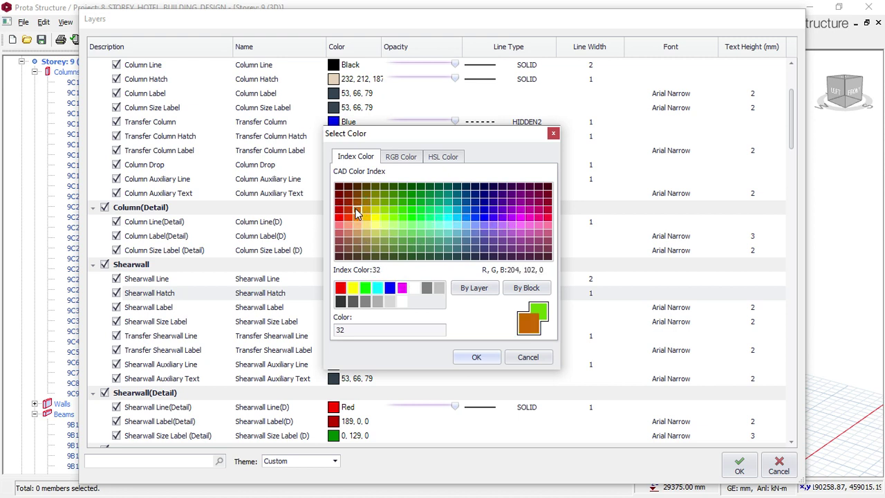
pyautogui.click(348, 209)
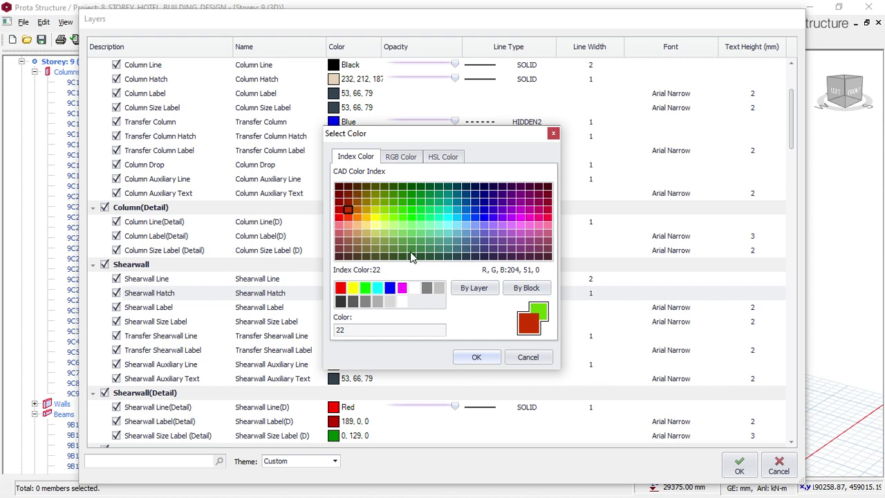
pyautogui.click(476, 358)
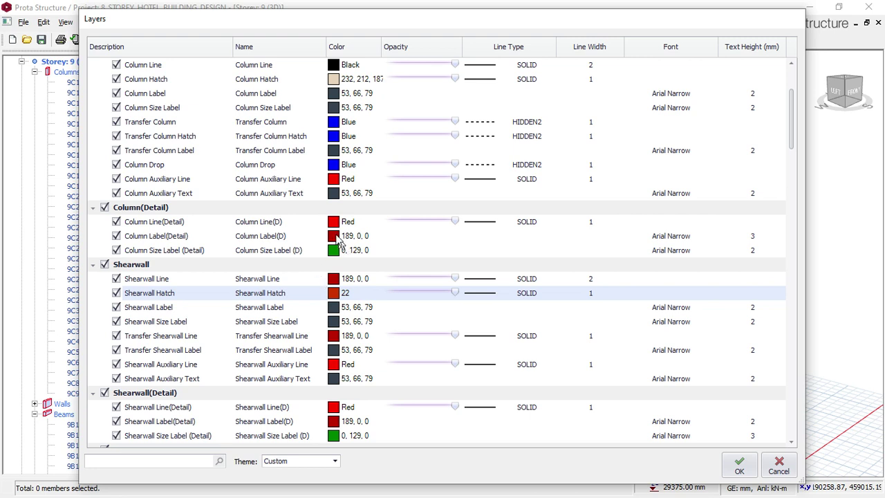
# Step: Set the Shearwall Hatch layer's colour back to index 72
pyautogui.click(334, 292)
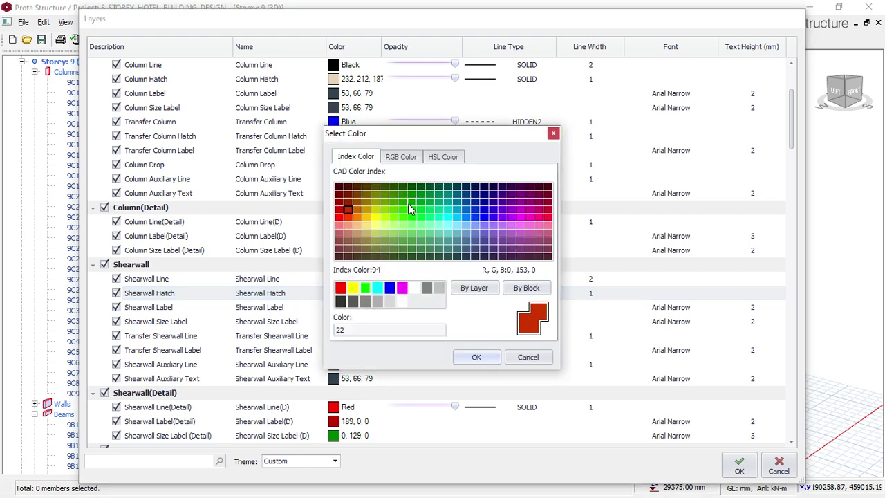
pyautogui.click(409, 203)
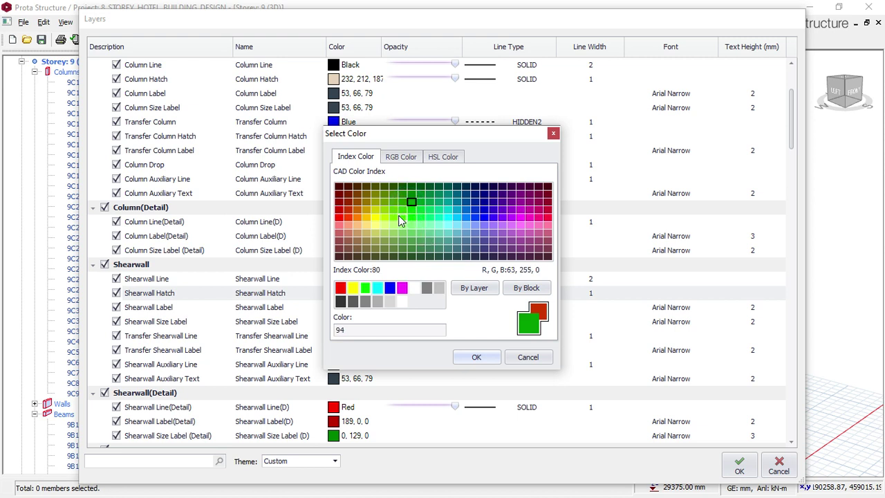
pyautogui.click(396, 213)
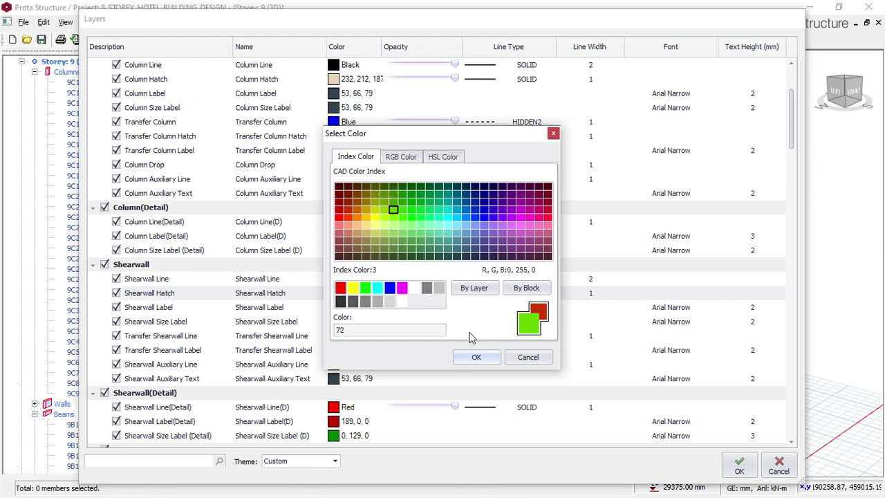
pyautogui.click(476, 357)
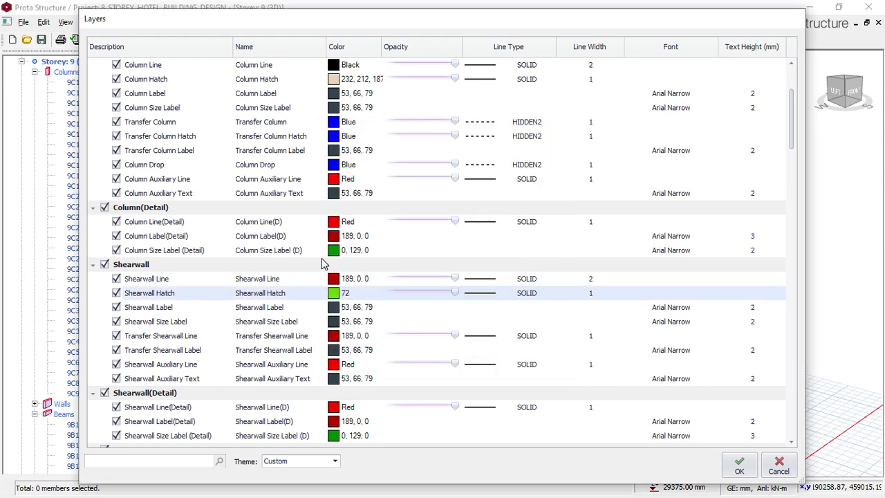
# Step: Set the Beam Hatch layer's colour to green, index 94
pyautogui.scroll(-3, 313, 283)
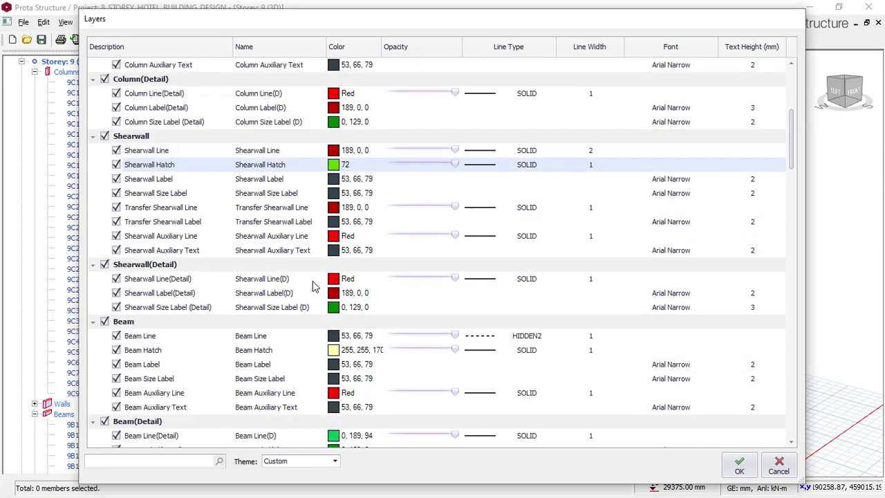
pyautogui.click(334, 350)
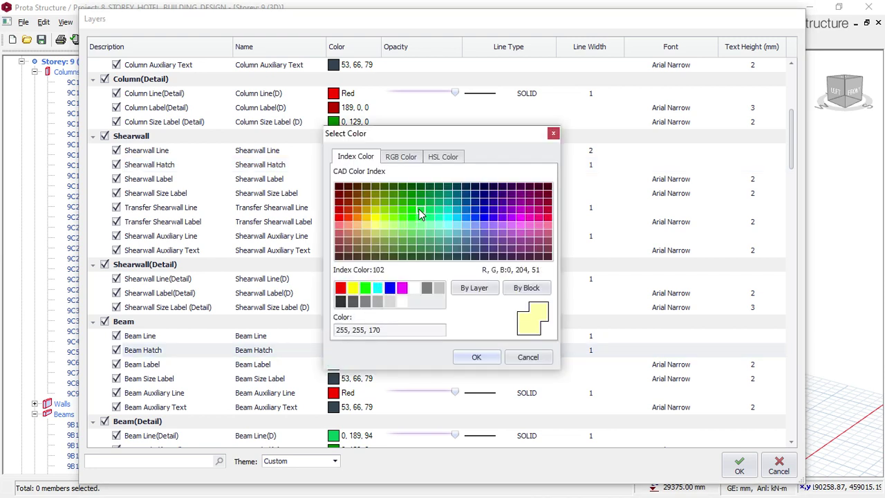
pyautogui.click(411, 207)
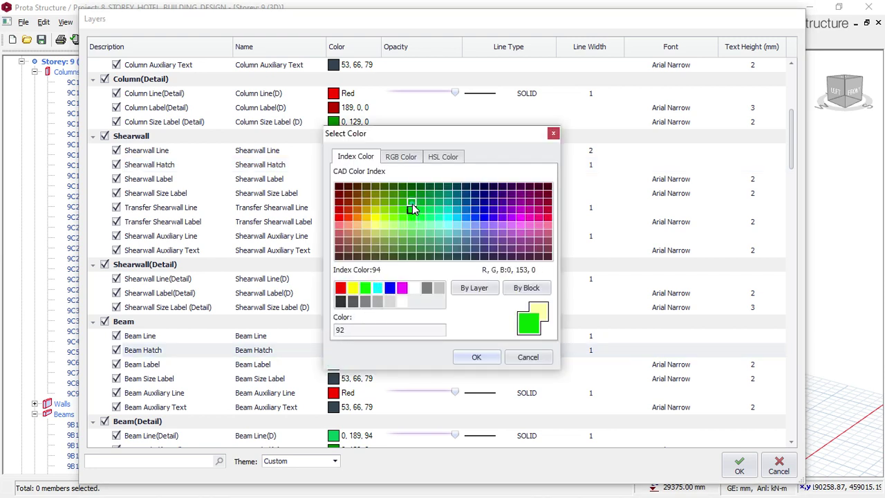
pyautogui.click(412, 202)
pyautogui.click(476, 357)
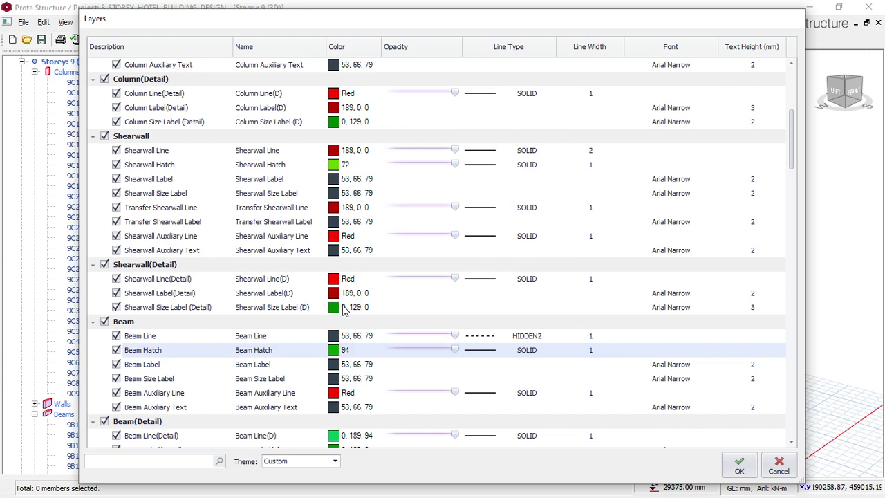
# Step: Set the Slab Hatch layer's colour to index 144
pyautogui.scroll(-2, 228, 314)
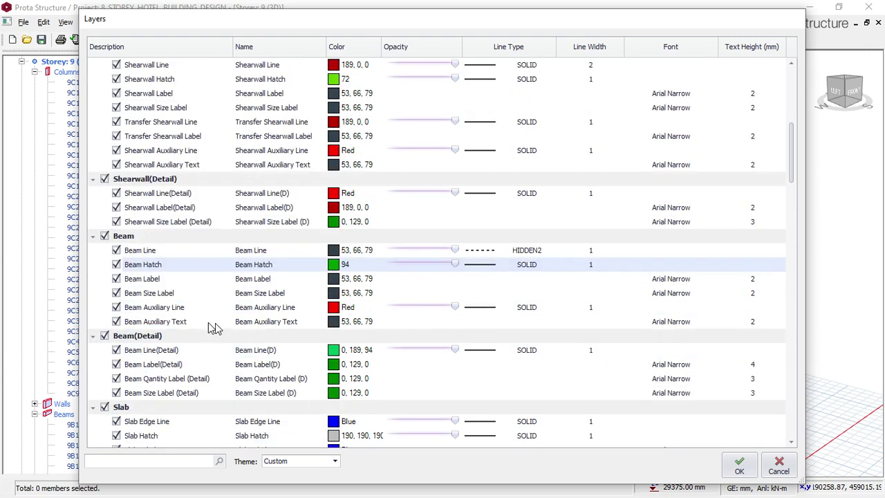
pyautogui.scroll(-1, 215, 331)
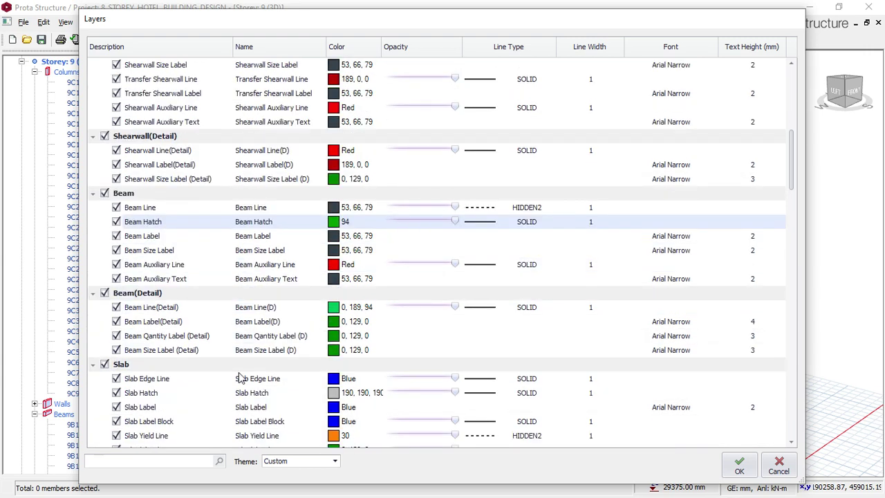
pyautogui.click(333, 392)
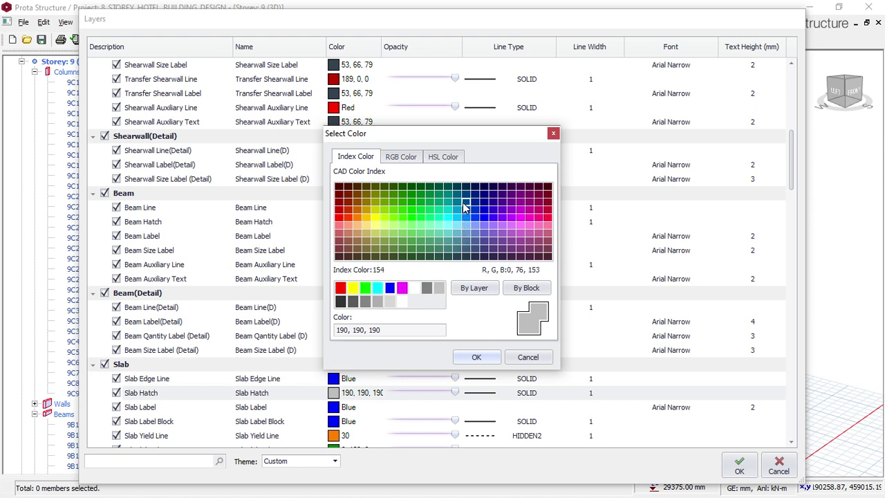
pyautogui.click(457, 201)
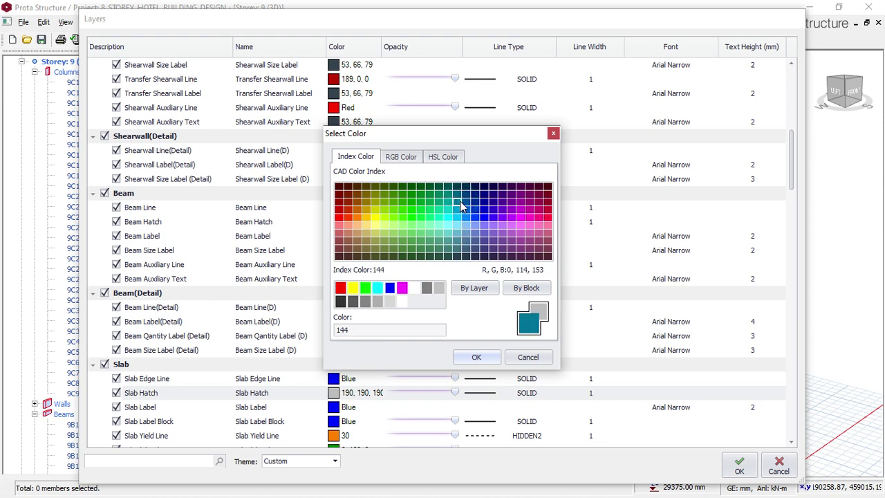
pyautogui.click(477, 357)
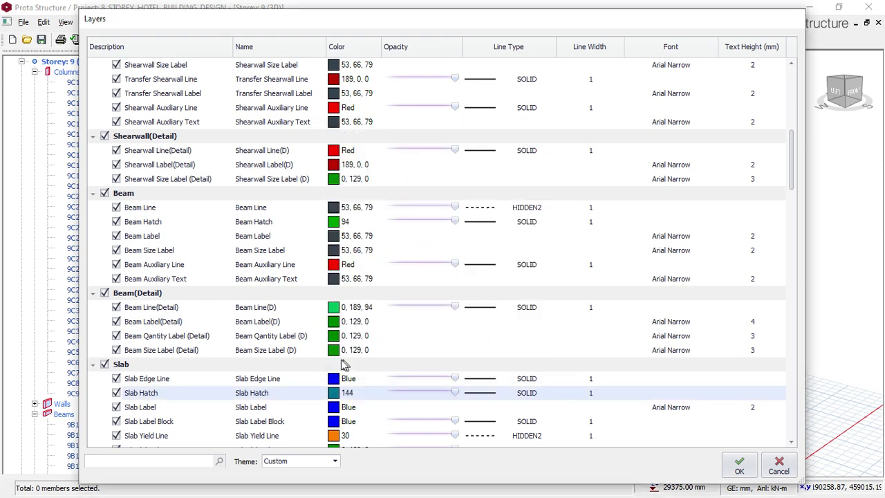
# Step: Set the Partition Wall Hatch layer's colour to dark grey, index 251, and raise its opacity to near the maximum
pyautogui.scroll(-4, 283, 339)
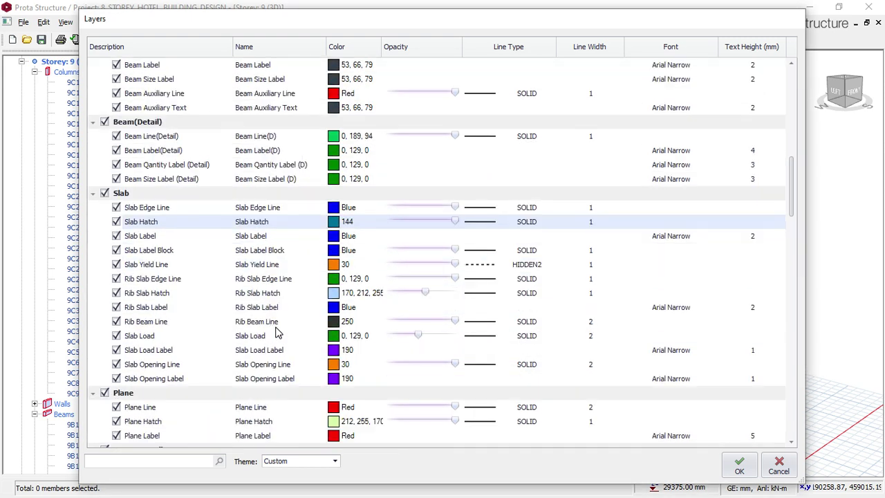
pyautogui.scroll(-2, 280, 333)
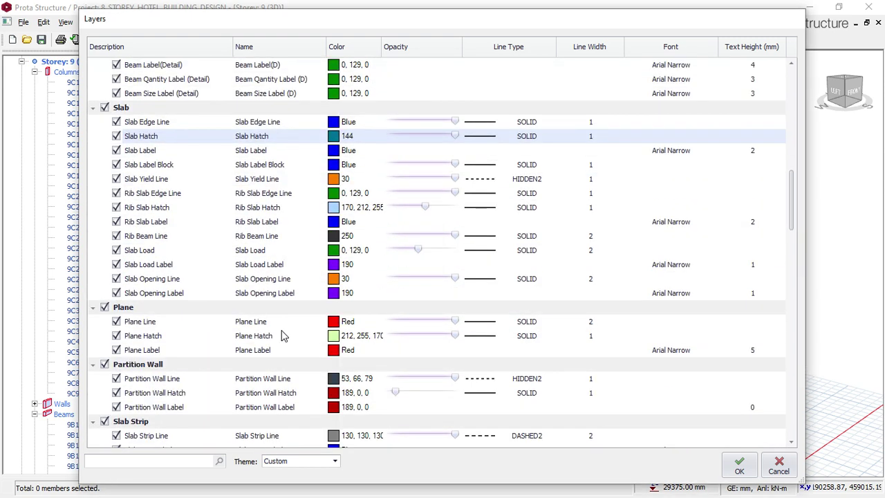
pyautogui.doubleClick(334, 392)
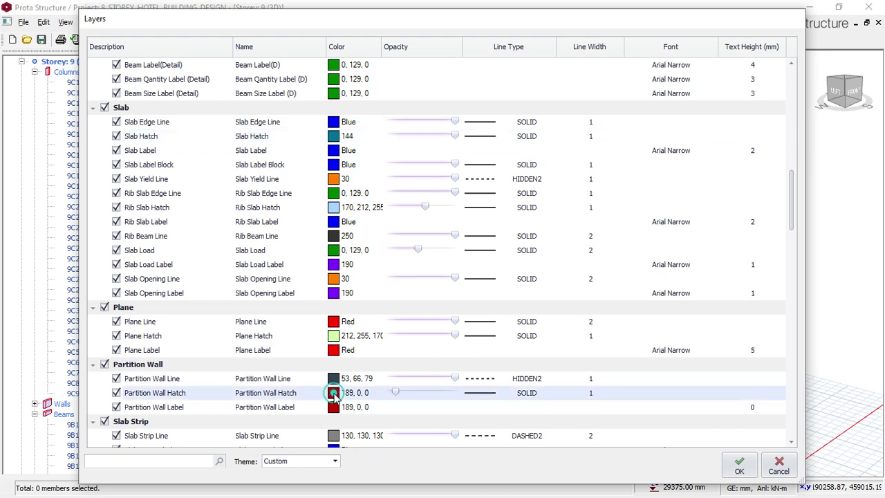
pyautogui.click(352, 302)
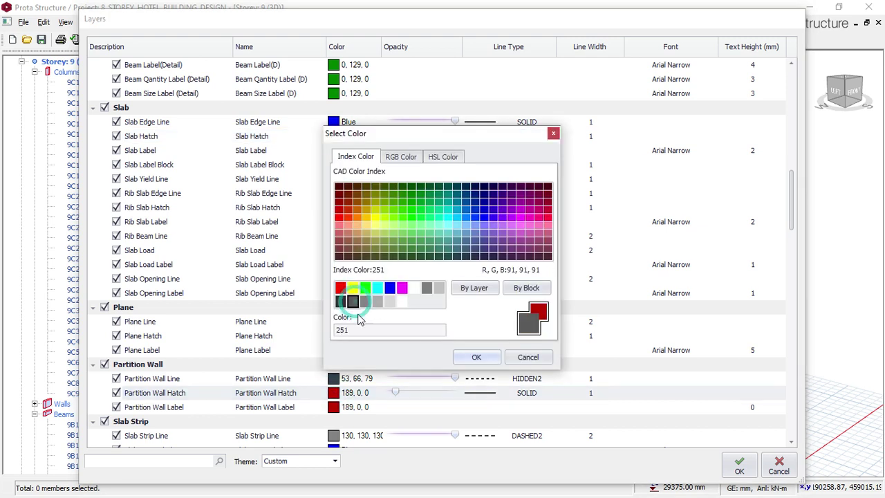
pyautogui.click(476, 357)
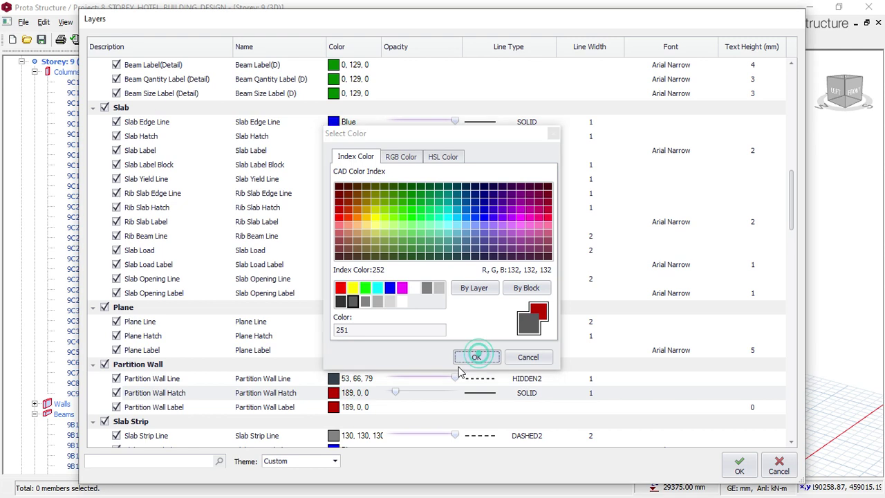
pyautogui.click(396, 392)
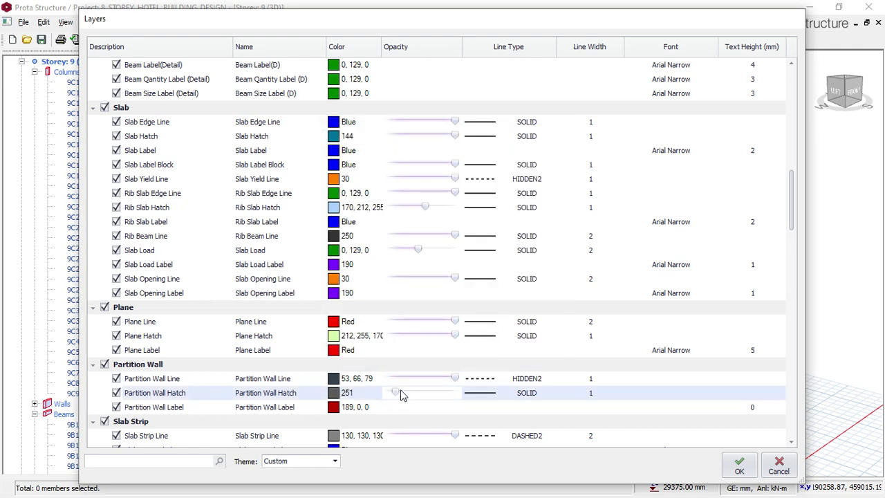
pyautogui.moveTo(395, 393)
pyautogui.mouseDown()
pyautogui.moveTo(451, 398)
pyautogui.moveTo(445, 404)
pyautogui.mouseUp()
pyautogui.click(356, 338)
pyautogui.click(400, 329)
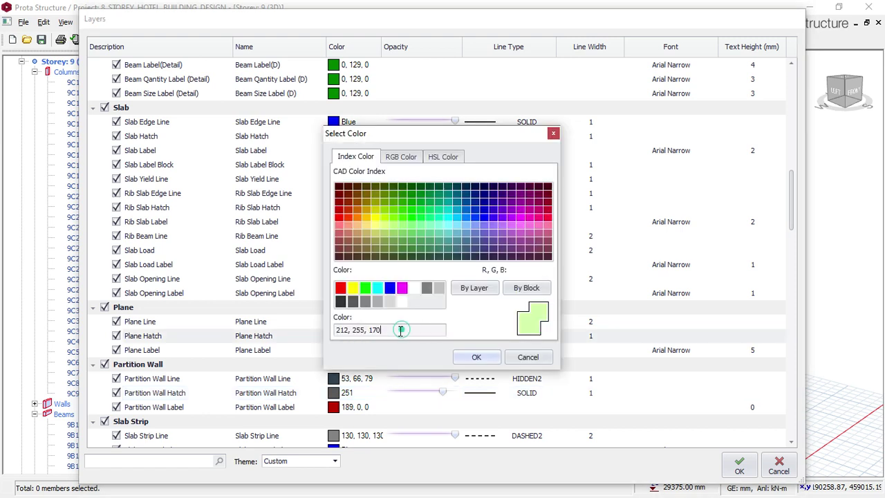
pyautogui.moveTo(400, 329); pyautogui.dragTo(332, 329)
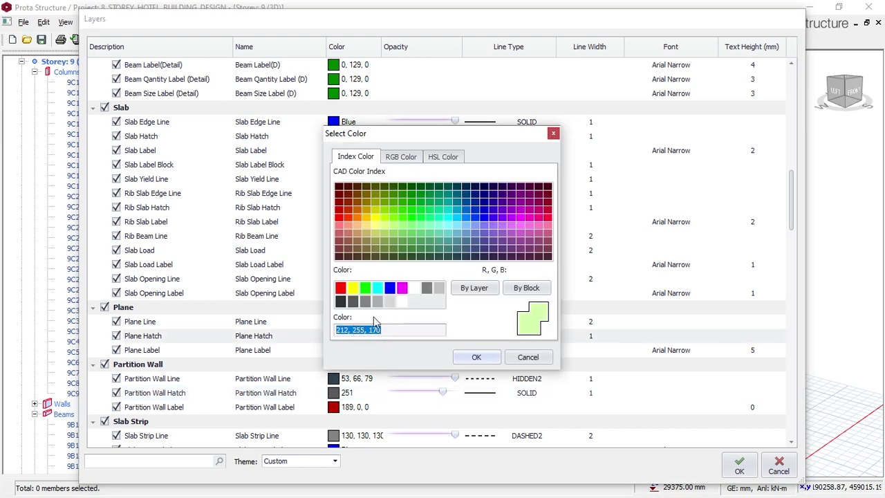
pyautogui.rightClick(354, 330)
pyautogui.click(381, 375)
pyautogui.click(528, 356)
# Step: Set the Column Hatch layer's colour to yellow, index 41
pyautogui.scroll(2, 366, 257)
pyautogui.scroll(8, 369, 257)
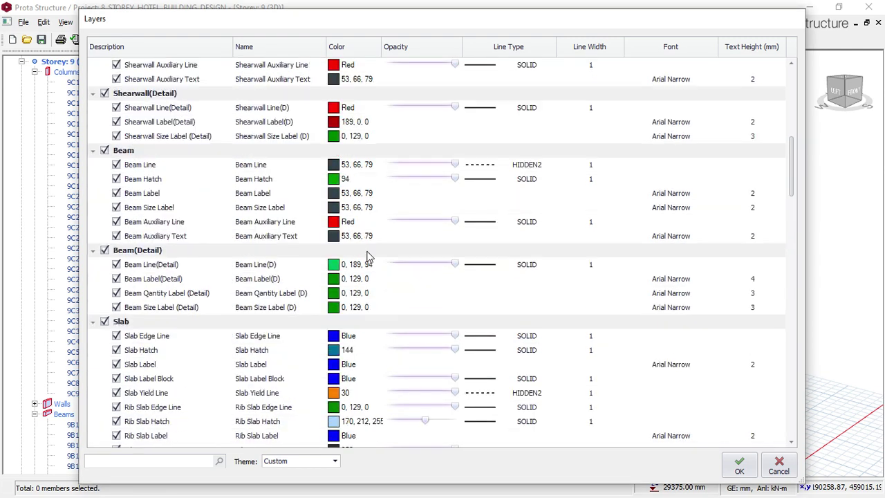
pyautogui.scroll(5, 349, 237)
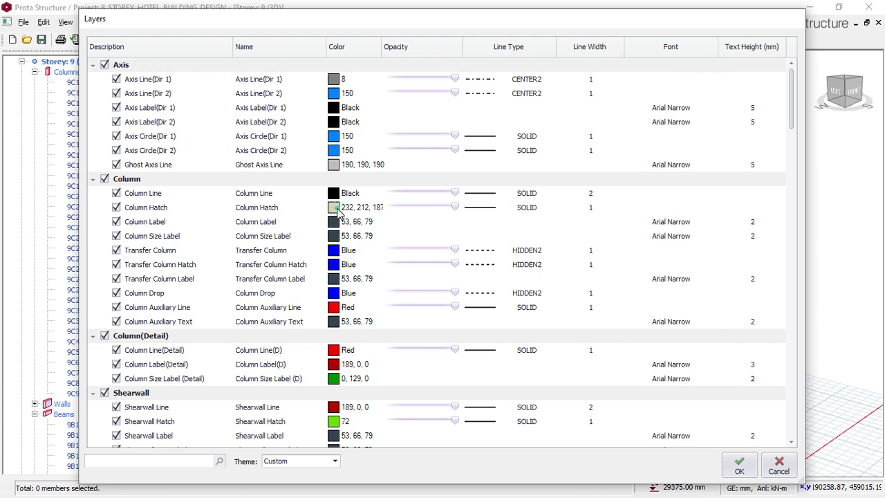
pyautogui.click(338, 209)
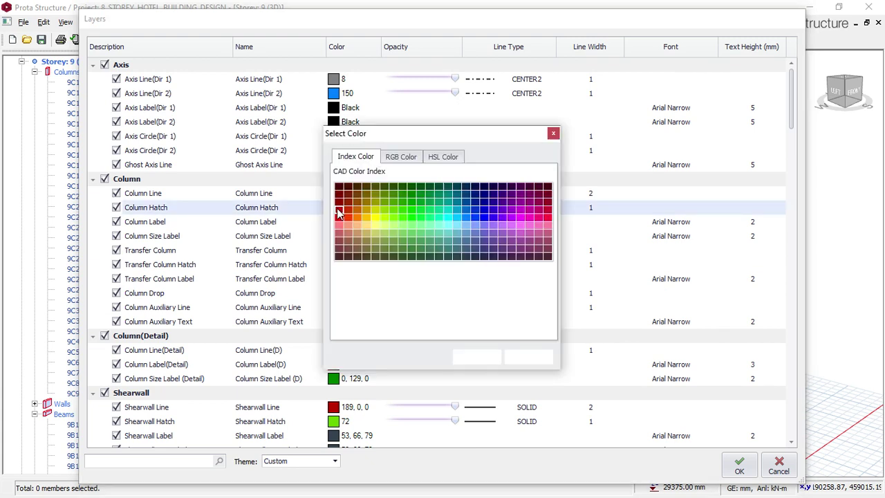
pyautogui.click(365, 256)
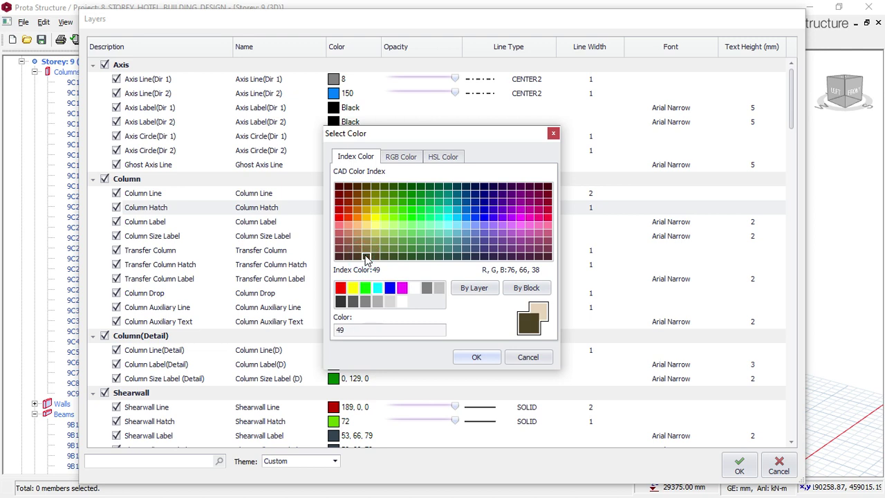
pyautogui.click(366, 226)
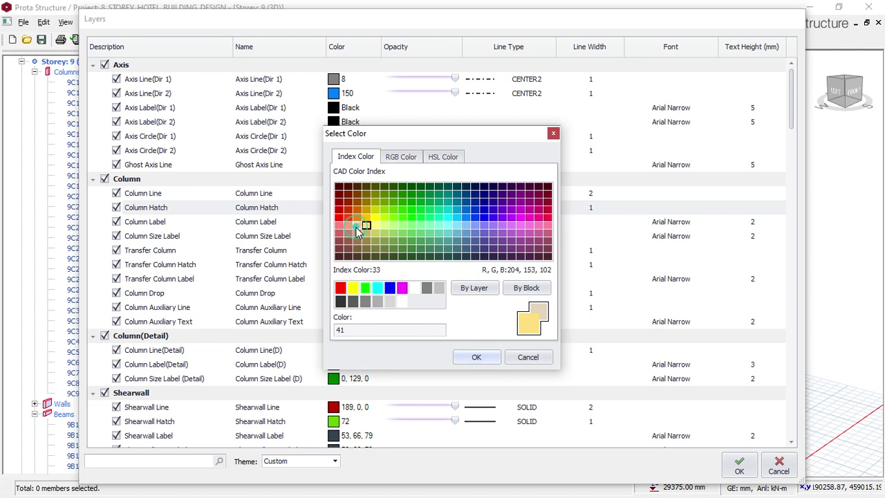
pyautogui.click(356, 226)
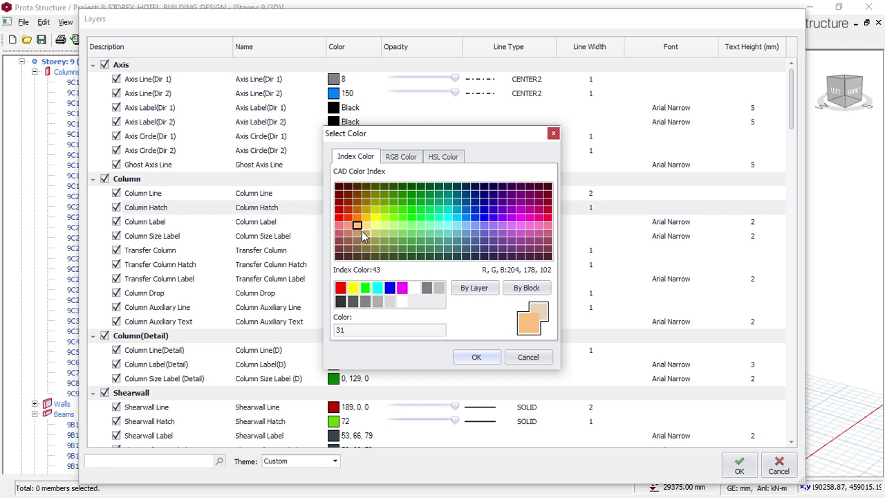
pyautogui.click(366, 224)
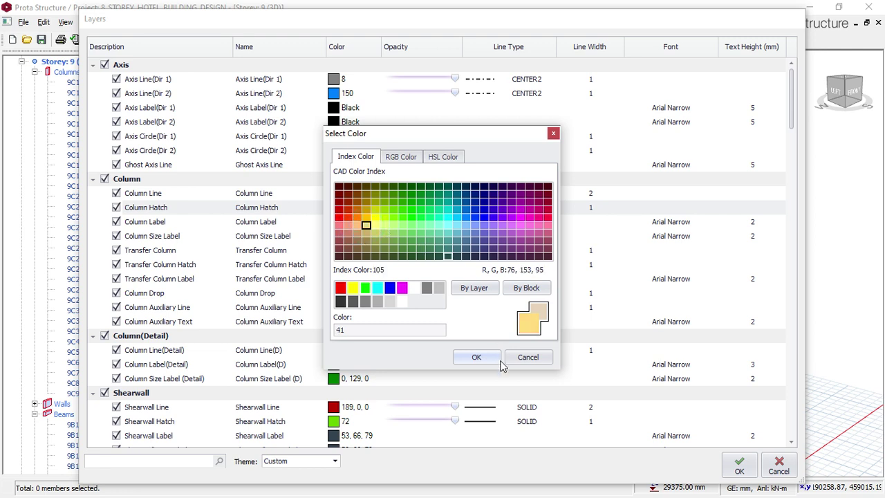
pyautogui.click(478, 356)
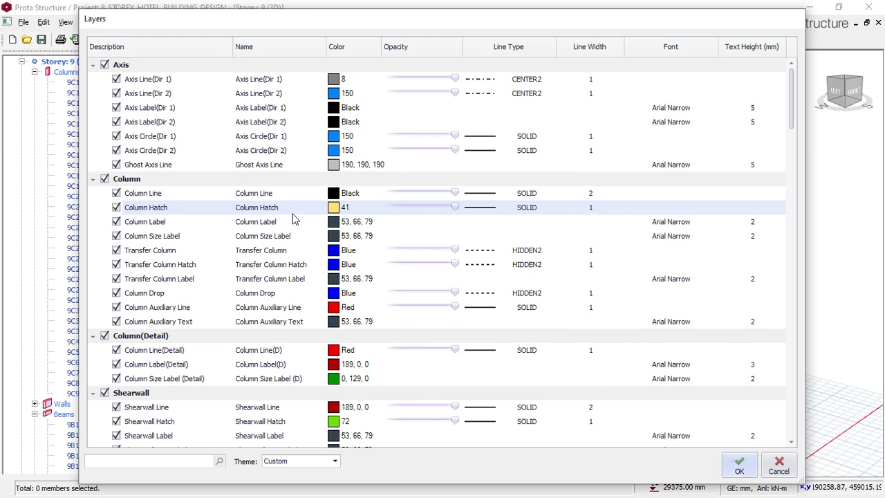
# Step: Try lightening the Column Hatch colour to 255, 243, 209 by raising its luminance to 90
pyautogui.click(333, 207)
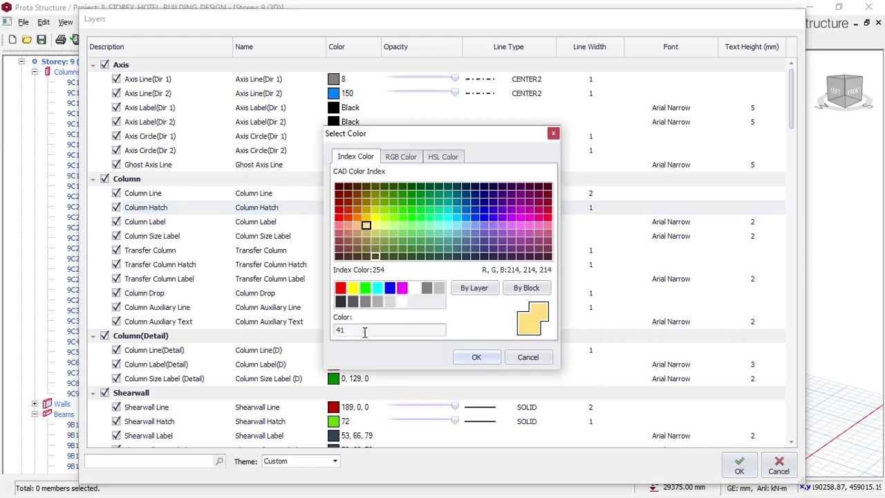
pyautogui.moveTo(360, 330); pyautogui.dragTo(322, 328)
pyautogui.rightClick(345, 325)
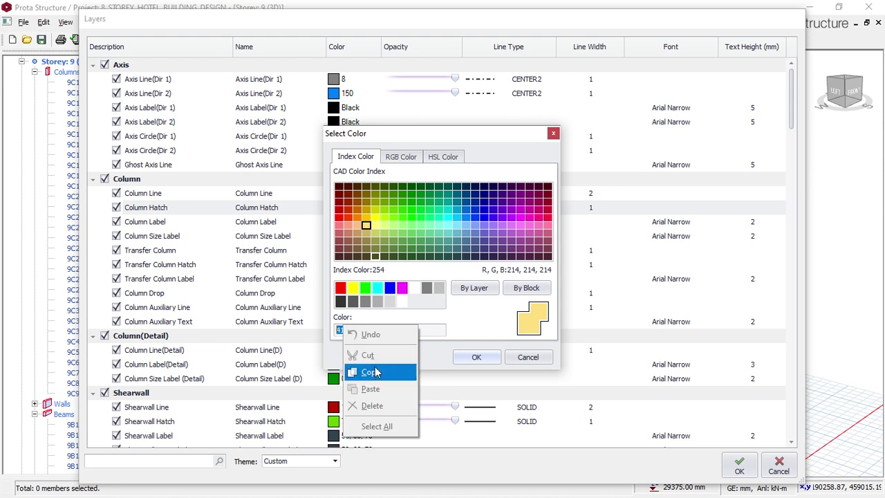
pyautogui.click(408, 156)
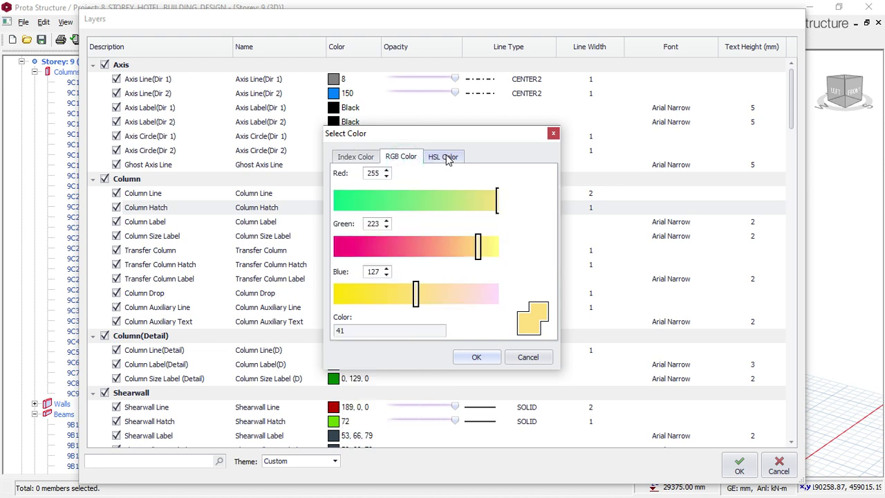
pyautogui.click(447, 157)
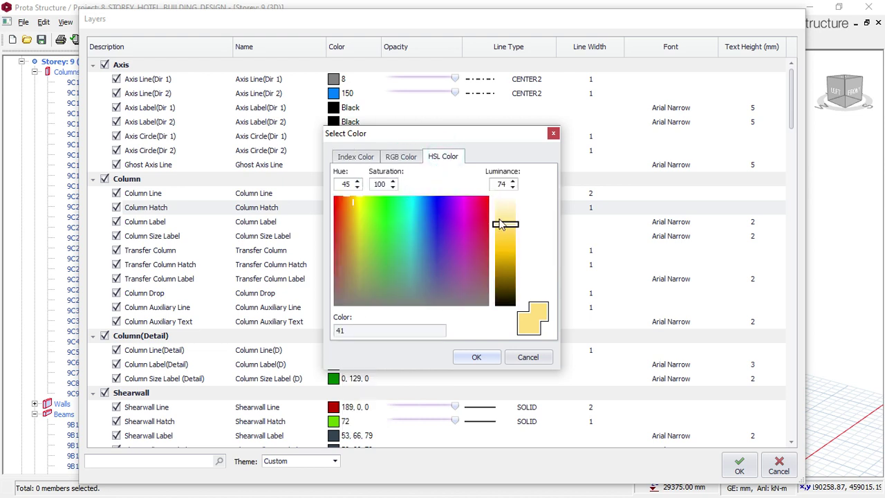
pyautogui.moveTo(506, 228); pyautogui.dragTo(505, 210)
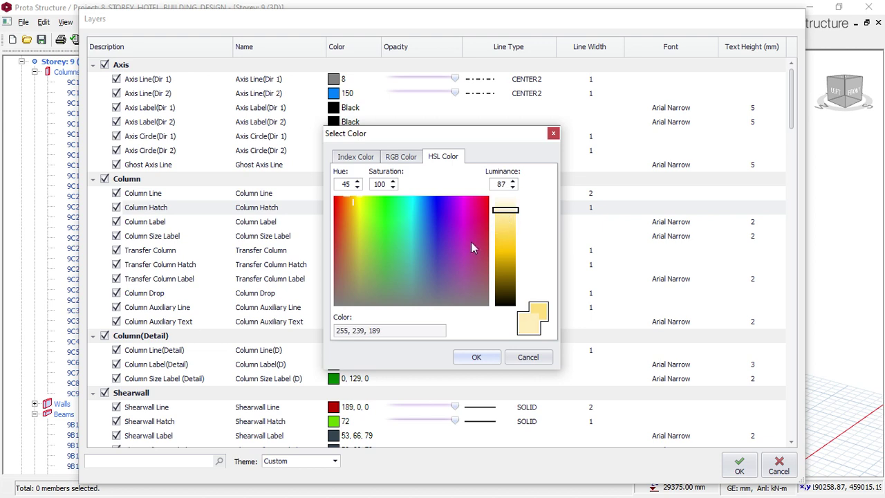
pyautogui.moveTo(399, 332); pyautogui.dragTo(336, 331)
pyautogui.rightClick(337, 330)
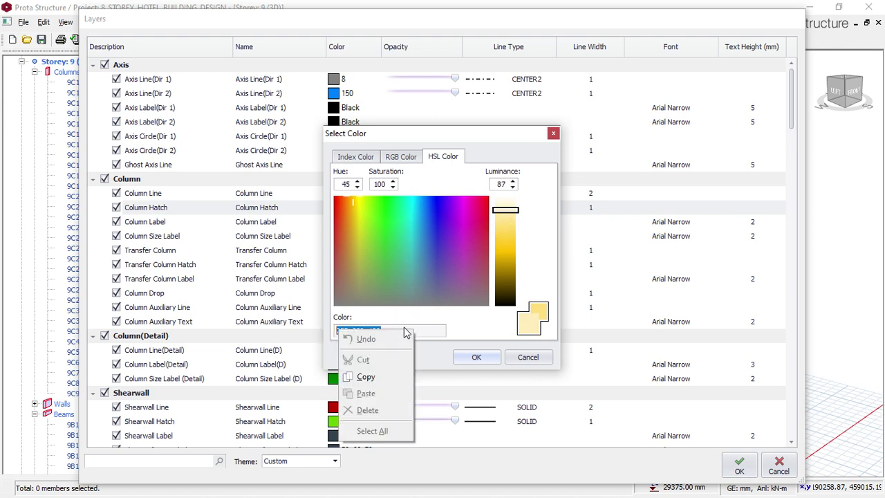
pyautogui.moveTo(505, 212); pyautogui.dragTo(505, 207)
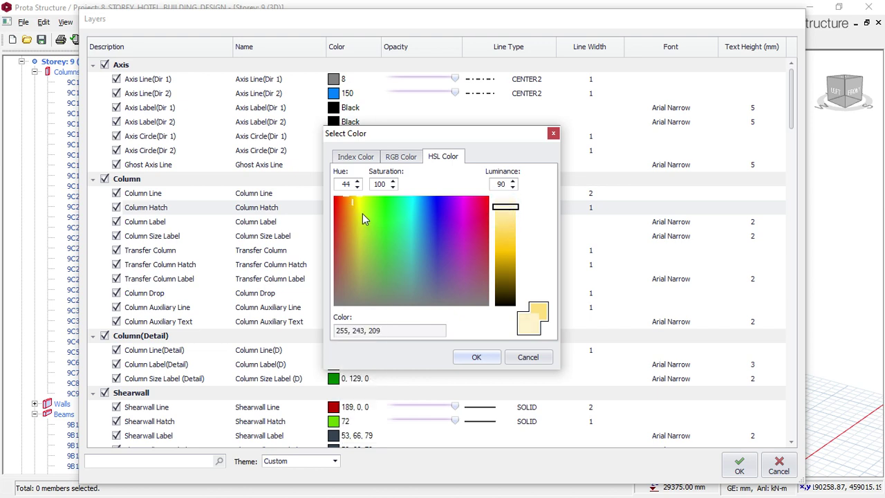
# Step: Set the Column Hatch colour to yellow-green 226, 248, 104 (hue 69, saturation 91, luminance 69) and apply the layer changes to the model
pyautogui.click(362, 213)
pyautogui.click(508, 252)
pyautogui.moveTo(508, 253)
pyautogui.mouseDown()
pyautogui.moveTo(511, 219)
pyautogui.moveTo(510, 239)
pyautogui.mouseUp()
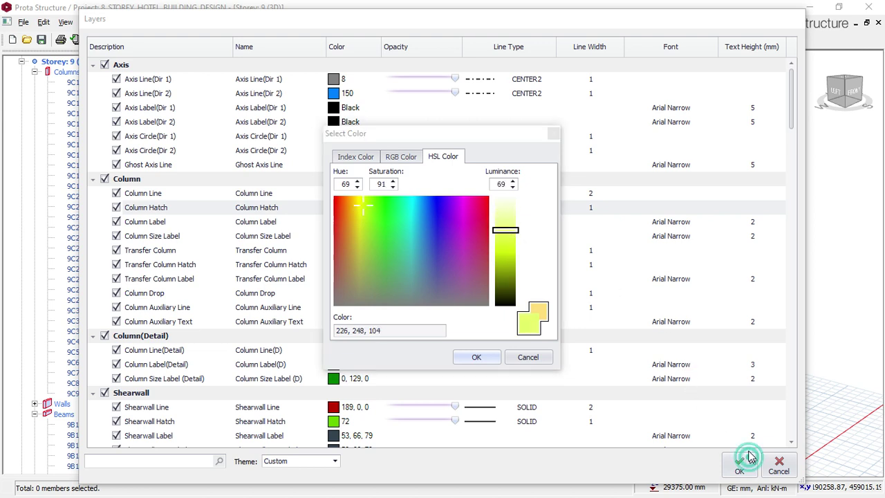
pyautogui.click(527, 314)
pyautogui.click(472, 356)
pyautogui.click(739, 465)
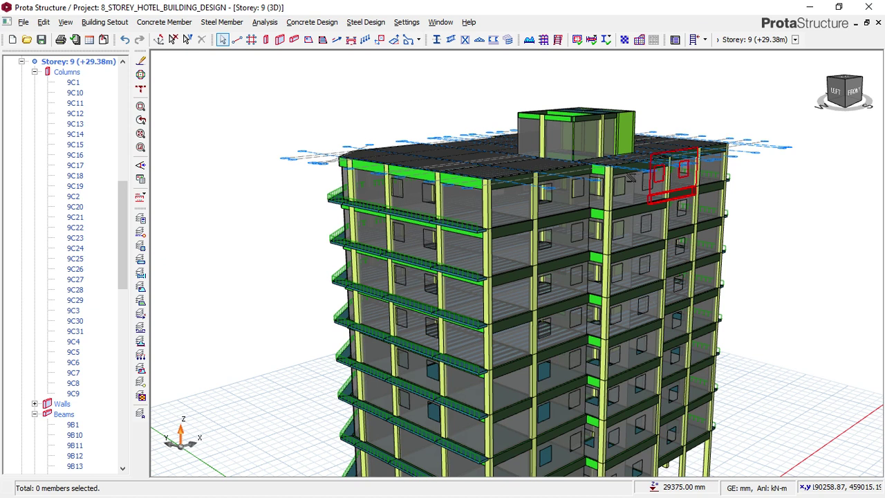
# Step: Inspect the recoloured building from several sides and look at the visual interrogation settings
pyautogui.scroll(-2, 609, 121)
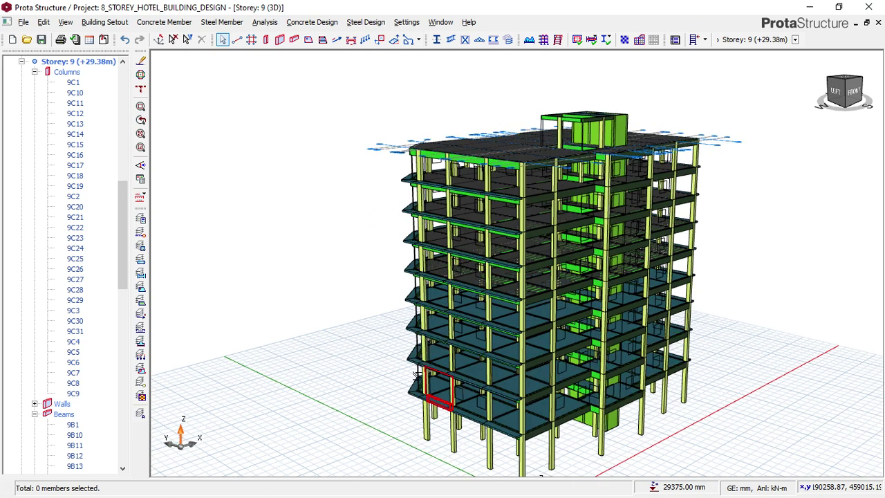
pyautogui.moveTo(429, 376)
pyautogui.mouseDown(button='middle')
pyautogui.moveTo(505, 378)
pyautogui.moveTo(368, 379)
pyautogui.moveTo(377, 363)
pyautogui.moveTo(475, 364)
pyautogui.mouseUp(button='middle')
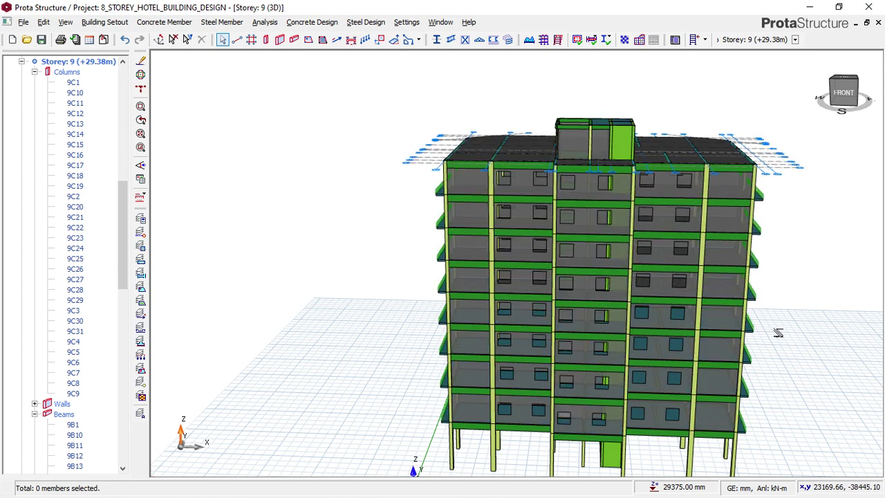
pyautogui.moveTo(753, 338); pyautogui.dragTo(657, 322, button='middle')
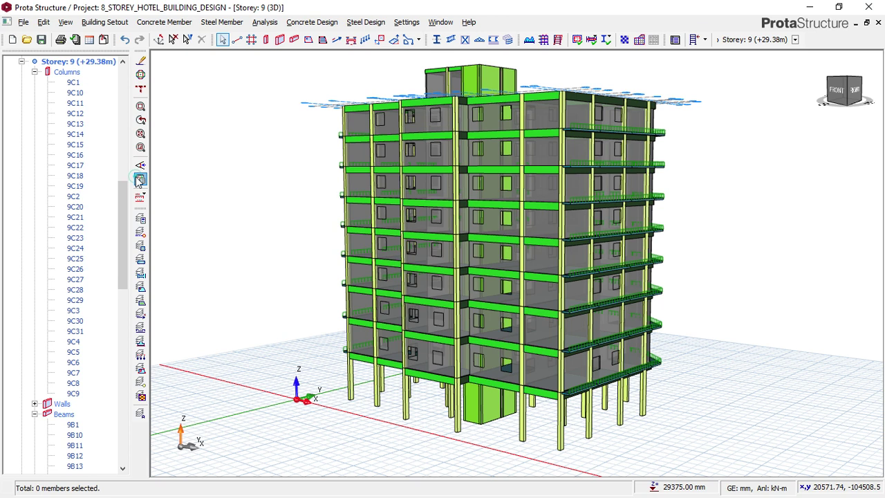
pyautogui.doubleClick(481, 345)
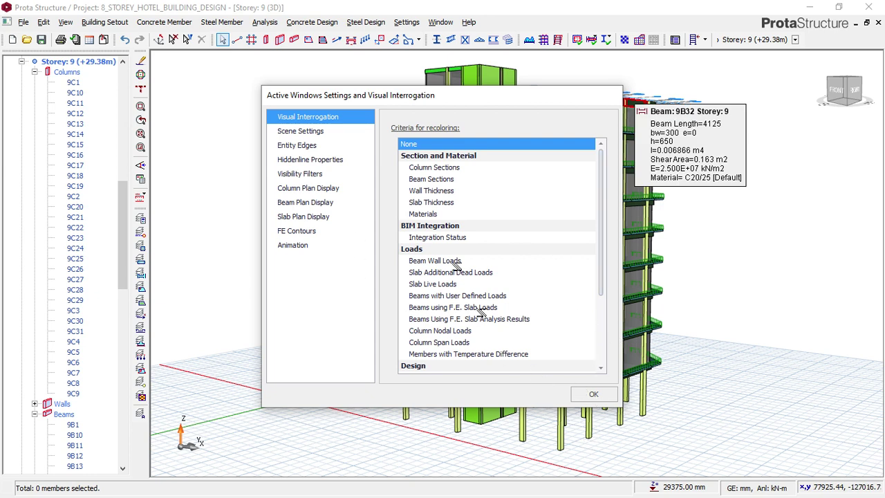
pyautogui.click(594, 396)
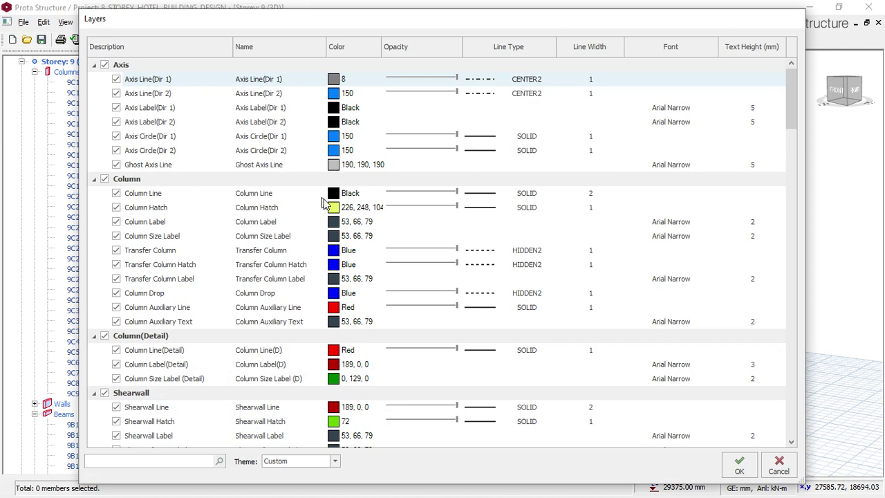
# Step: Set the Column Hatch layer's colour to light peach 255, 220, 184, starting from index 31 and raising its luminance
pyautogui.click(333, 209)
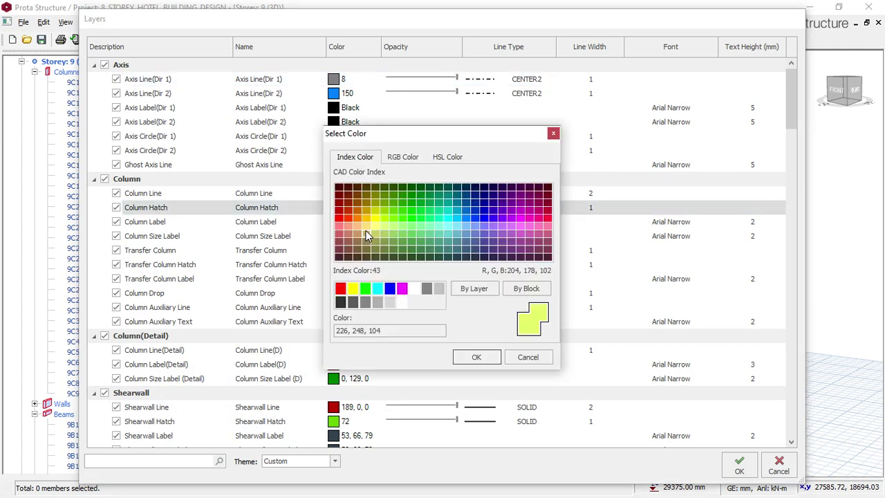
pyautogui.click(358, 228)
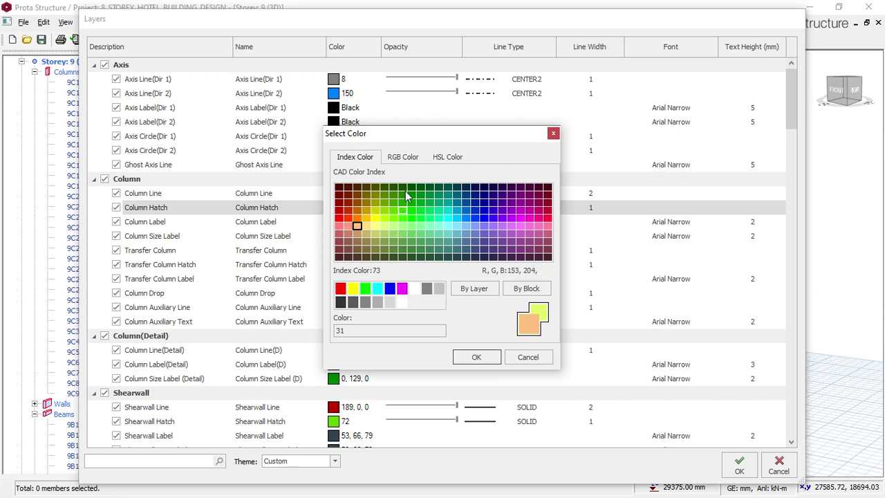
pyautogui.click(448, 157)
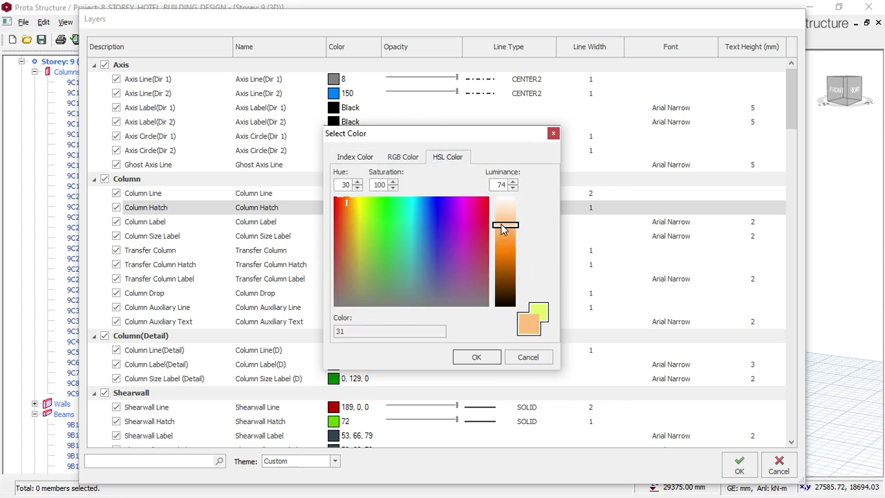
pyautogui.moveTo(502, 229); pyautogui.dragTo(507, 216)
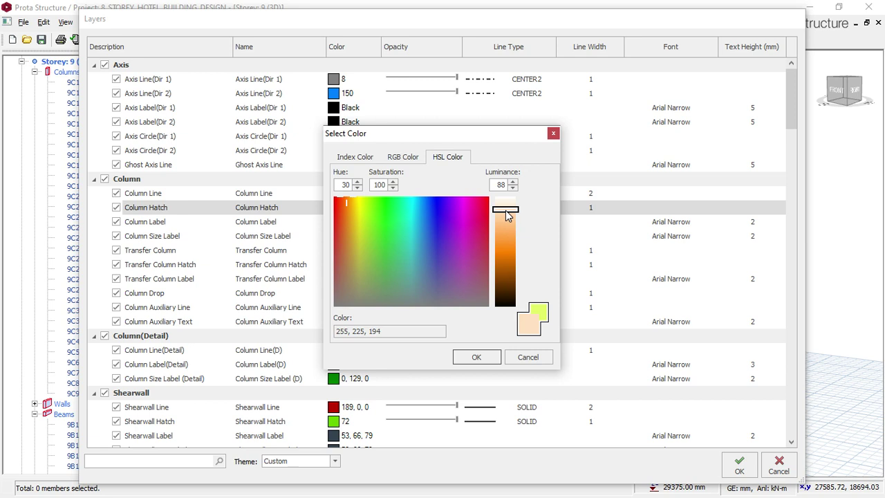
pyautogui.moveTo(506, 210); pyautogui.dragTo(506, 212)
pyautogui.click(477, 356)
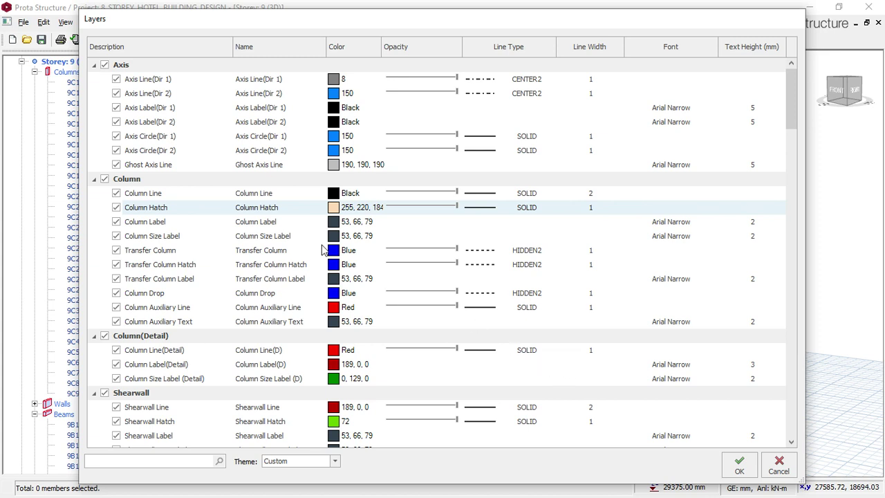
# Step: Set the Column Hatch layer's colour to beige 220, 202, 148, starting from index 43 and raising its luminance to 72
pyautogui.click(333, 207)
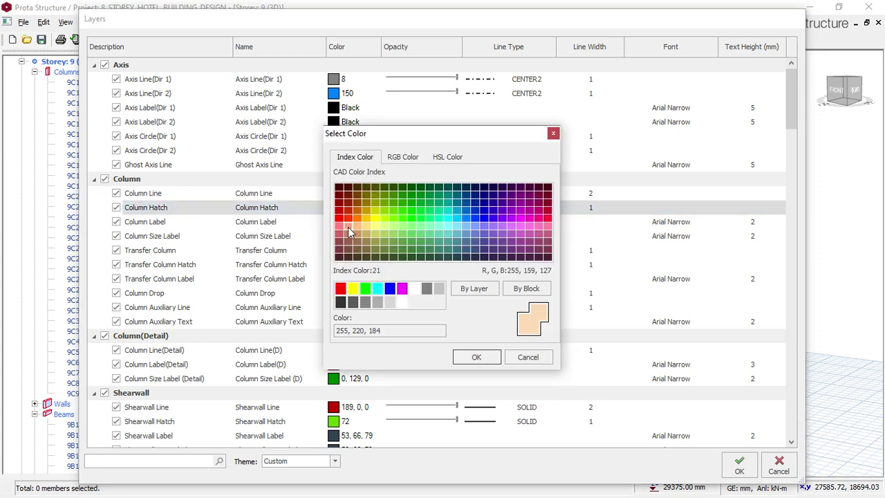
pyautogui.click(347, 227)
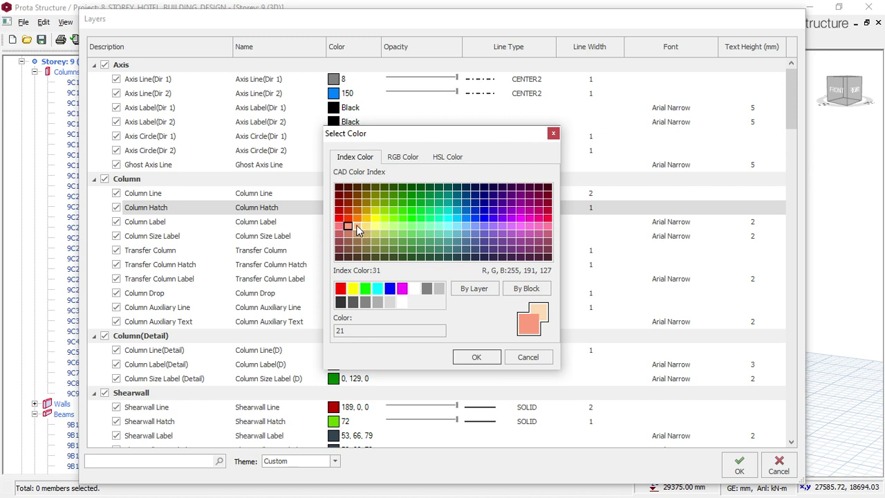
pyautogui.click(357, 226)
pyautogui.click(364, 233)
pyautogui.click(436, 157)
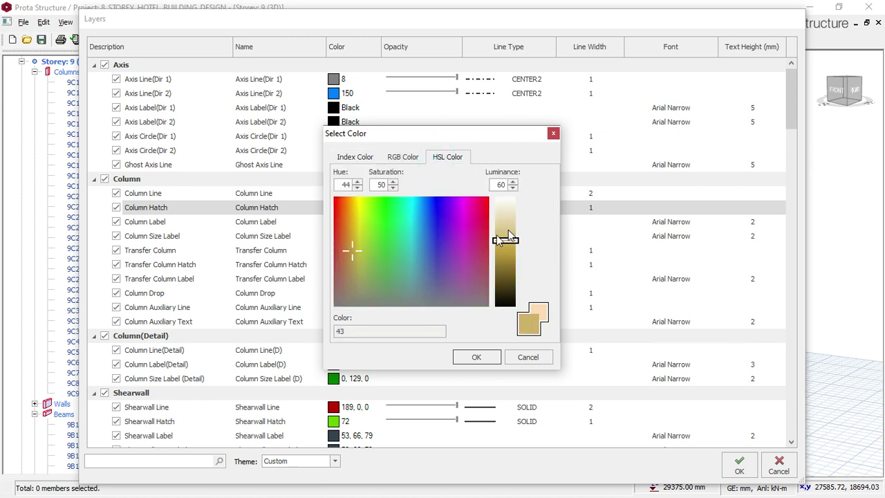
pyautogui.moveTo(502, 242); pyautogui.dragTo(505, 233)
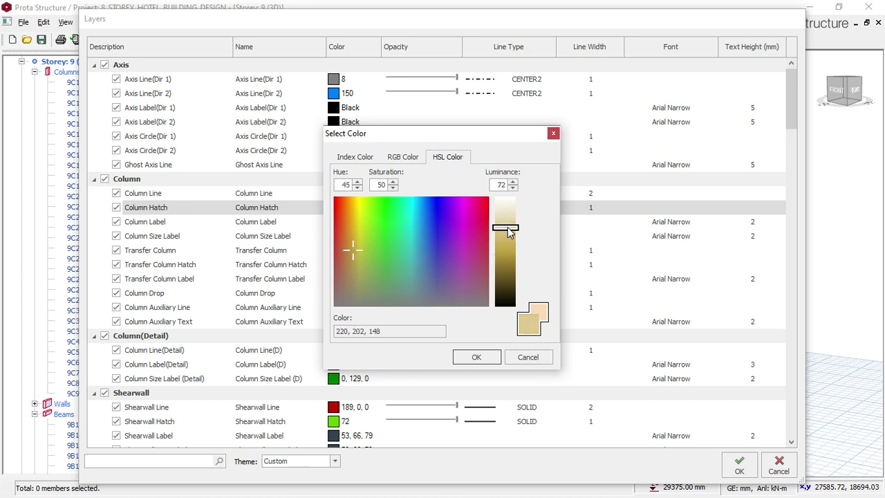
pyautogui.click(475, 356)
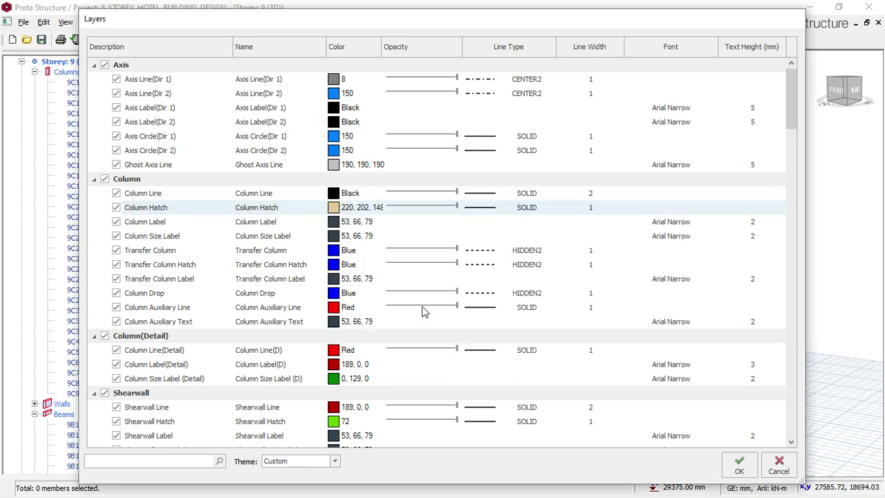
# Step: Set the Shearwall Hatch layer's colour to green index 74
pyautogui.scroll(-3, 316, 339)
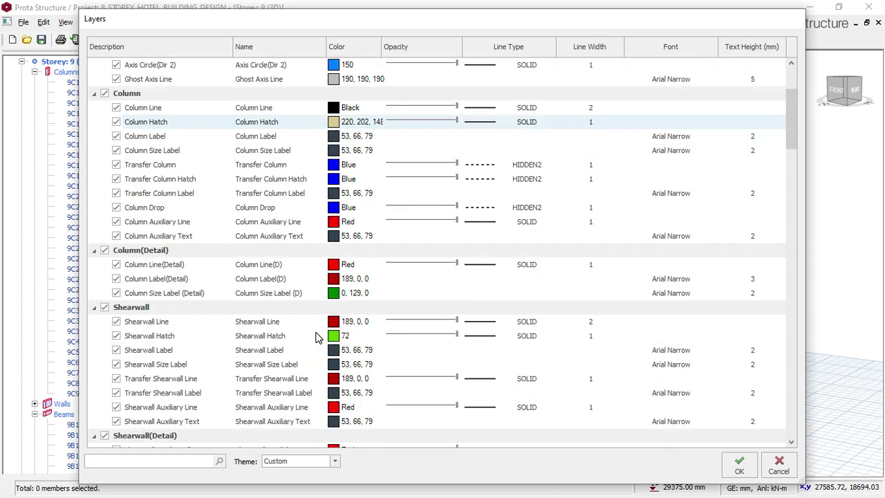
pyautogui.scroll(-1, 238, 379)
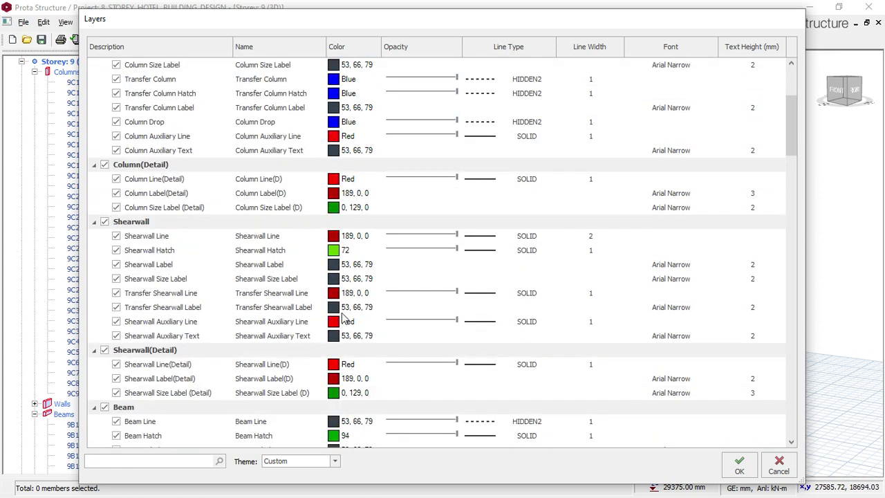
pyautogui.click(338, 254)
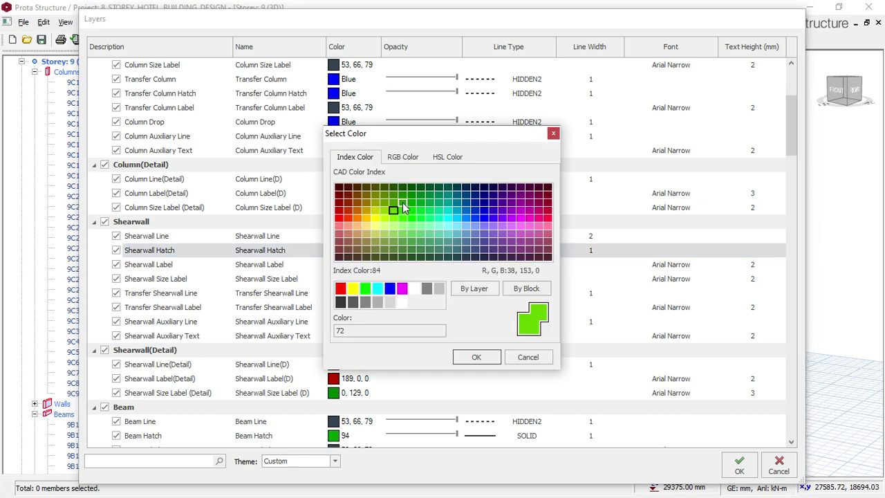
pyautogui.click(393, 202)
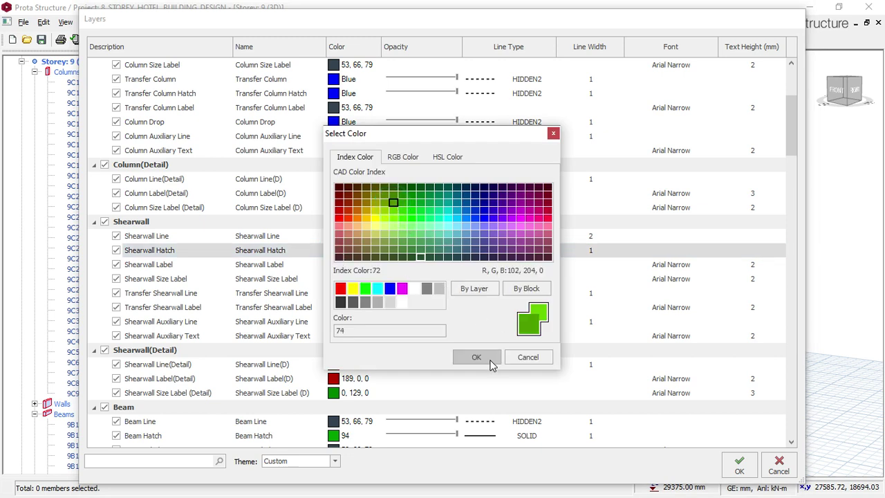
pyautogui.click(490, 360)
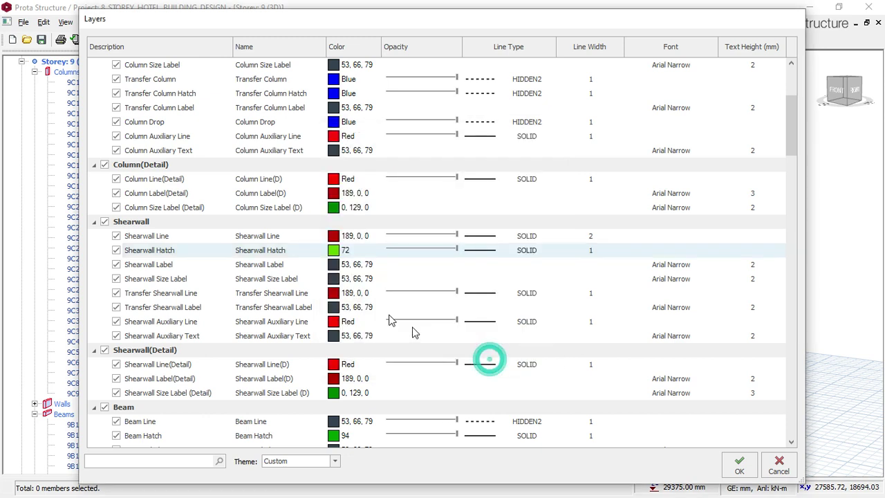
# Step: Set the Beam Hatch layer's colour to dark green index 96
pyautogui.scroll(-1, 360, 312)
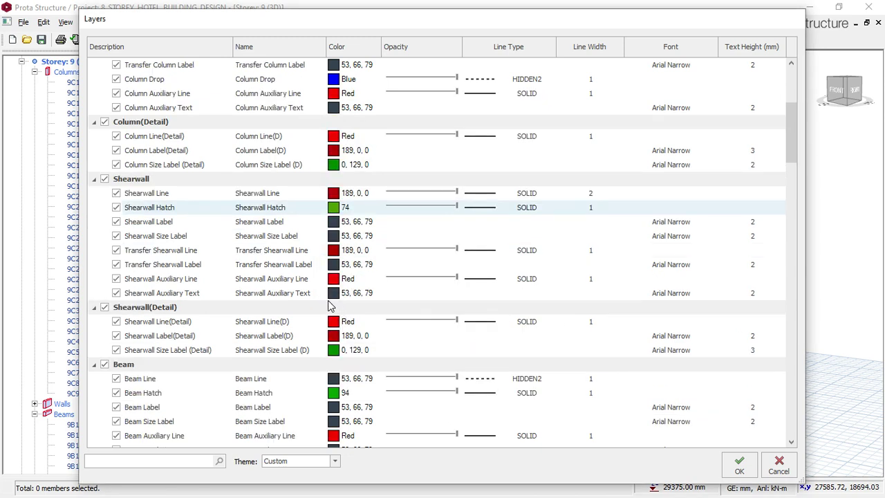
pyautogui.scroll(-1, 332, 353)
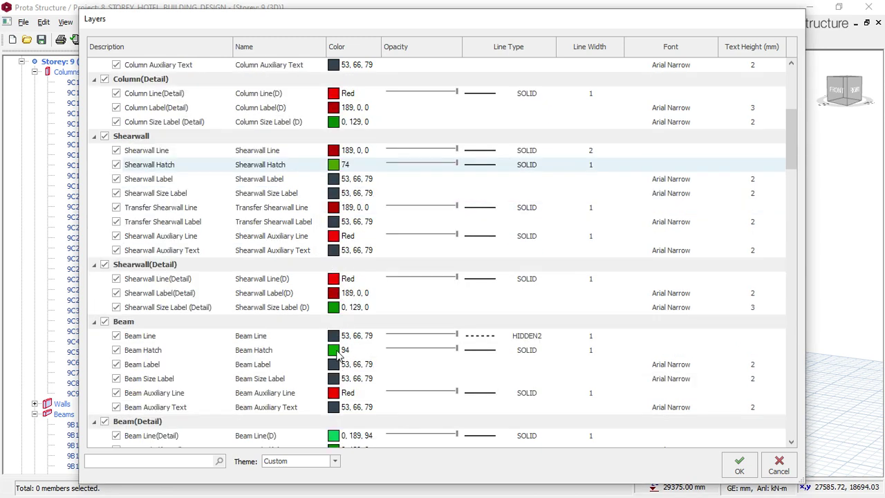
pyautogui.click(332, 350)
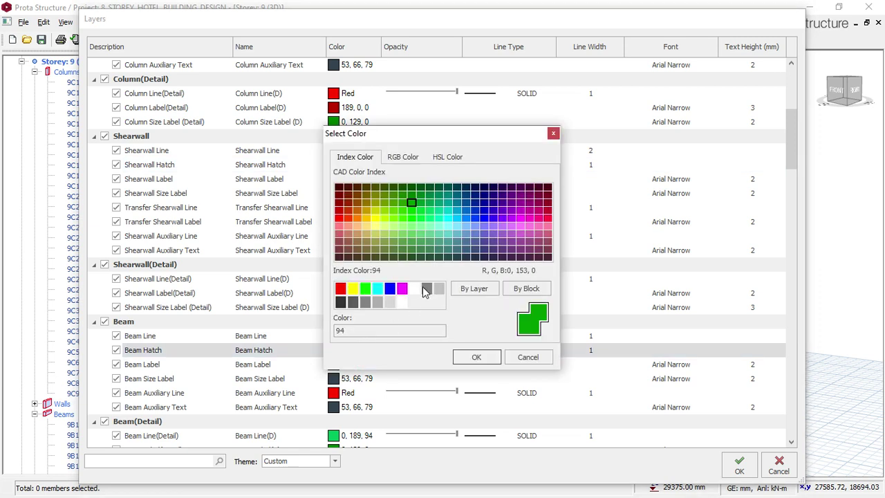
pyautogui.click(412, 211)
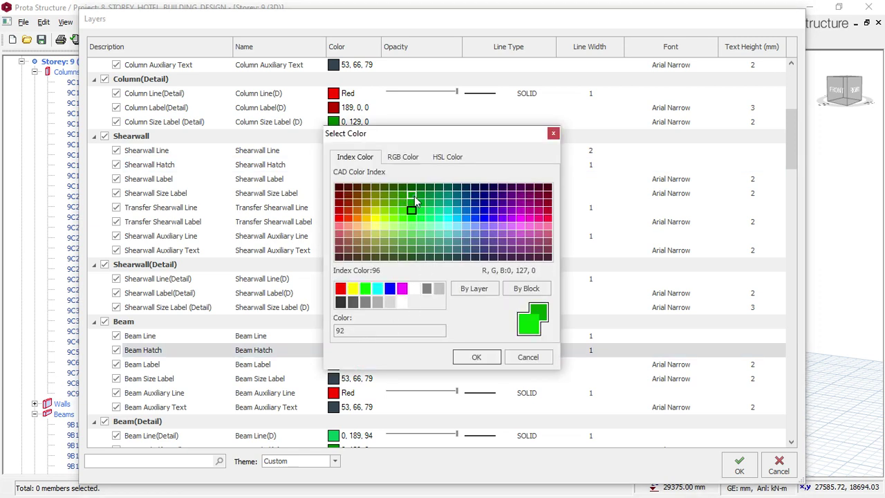
pyautogui.click(414, 200)
pyautogui.click(476, 357)
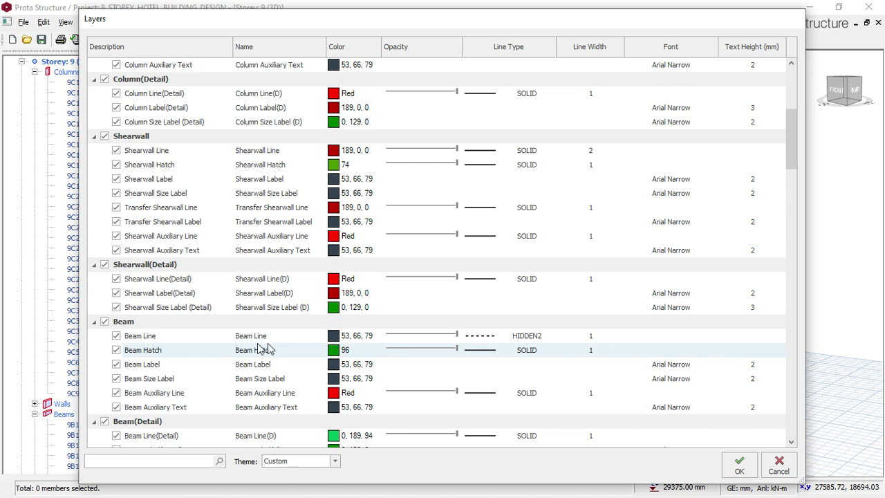
# Step: Set the Slab Hatch layer's colour to dark grey index 250 and apply the layer changes to the model
pyautogui.scroll(-1, 306, 369)
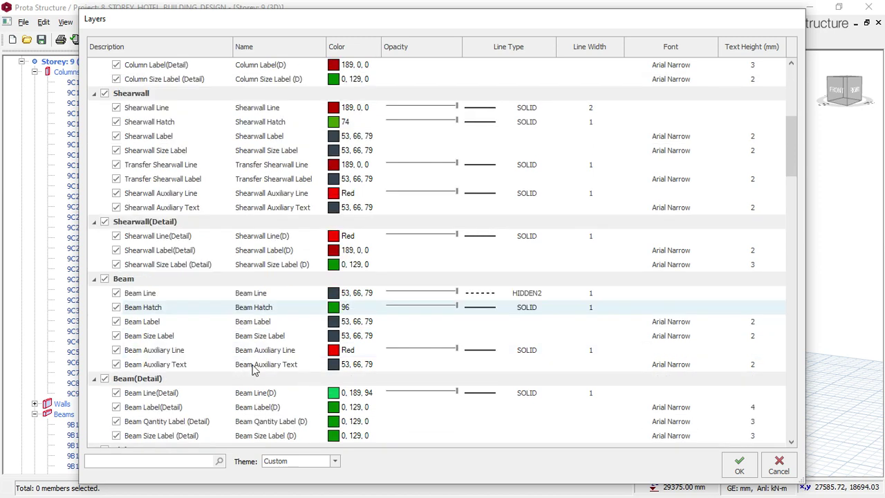
pyautogui.scroll(-2, 252, 370)
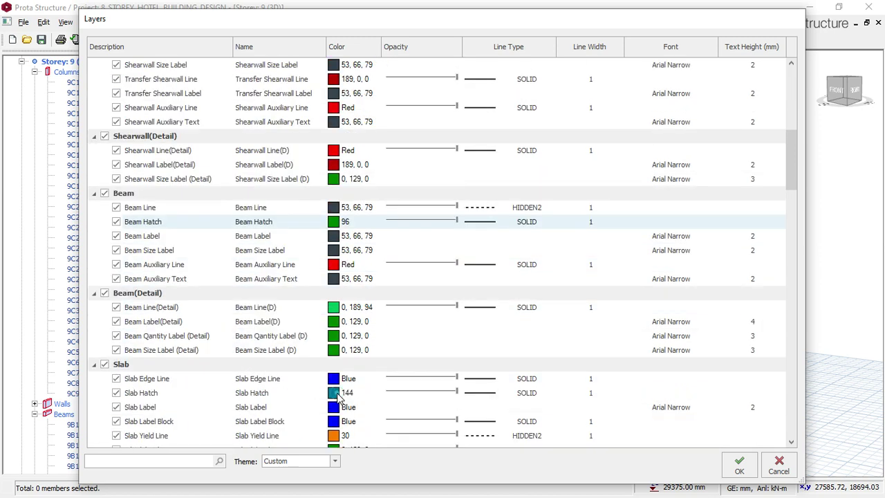
pyautogui.click(338, 396)
pyautogui.click(340, 302)
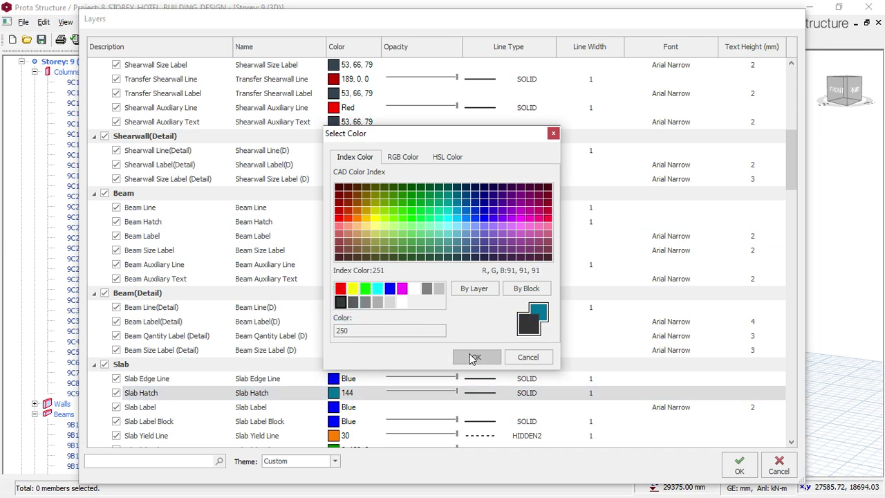
pyautogui.click(476, 358)
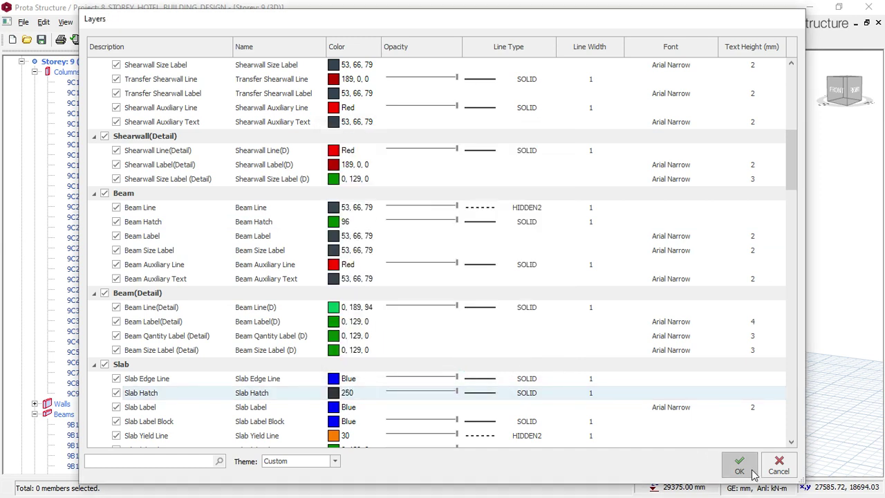
pyautogui.click(740, 465)
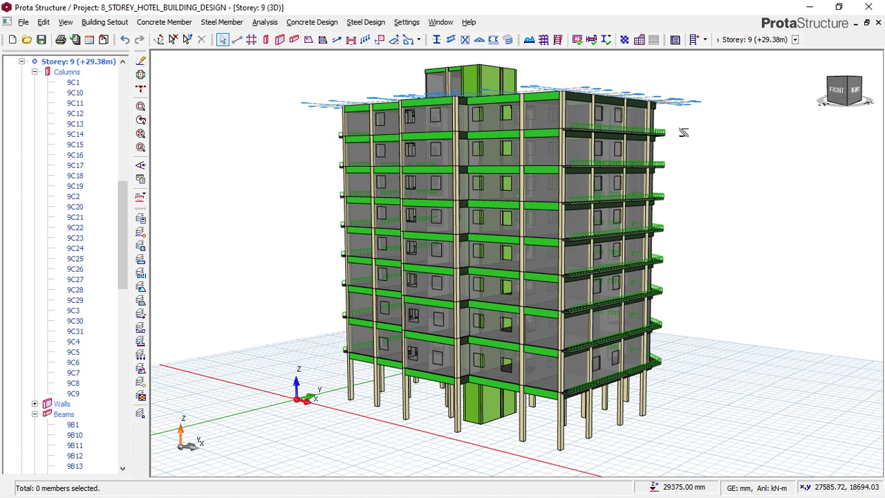
# Step: Set the Slab Hatch layer's colour to teal index 144 and its opacity to 247, and apply the changes to the model
pyautogui.scroll(2, 669, 134)
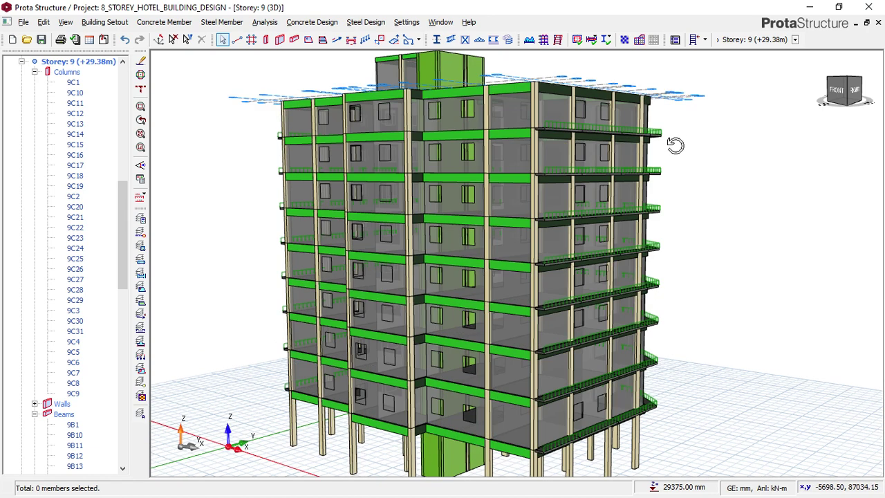
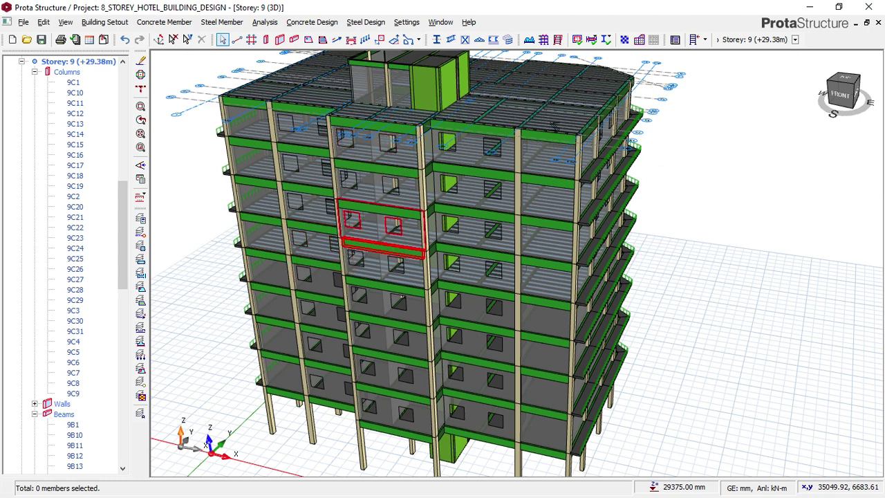
pyautogui.scroll(3, 565, 157)
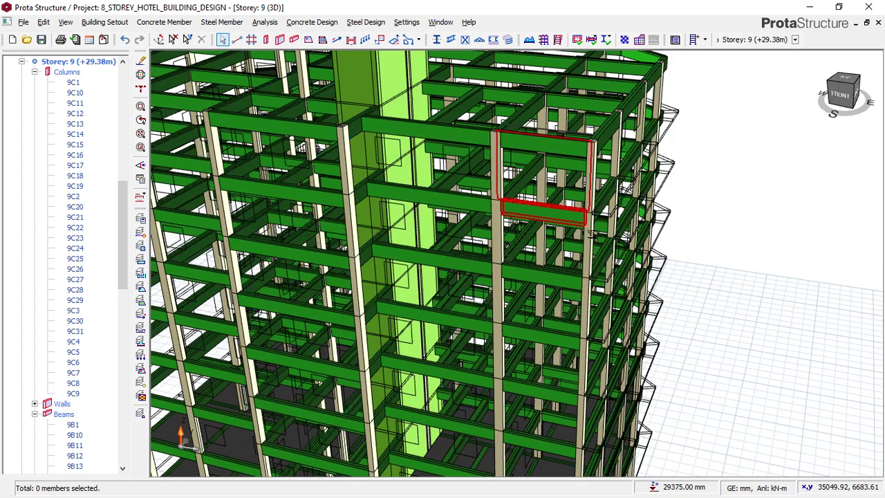
pyautogui.moveTo(755, 257); pyautogui.dragTo(722, 255, button='middle')
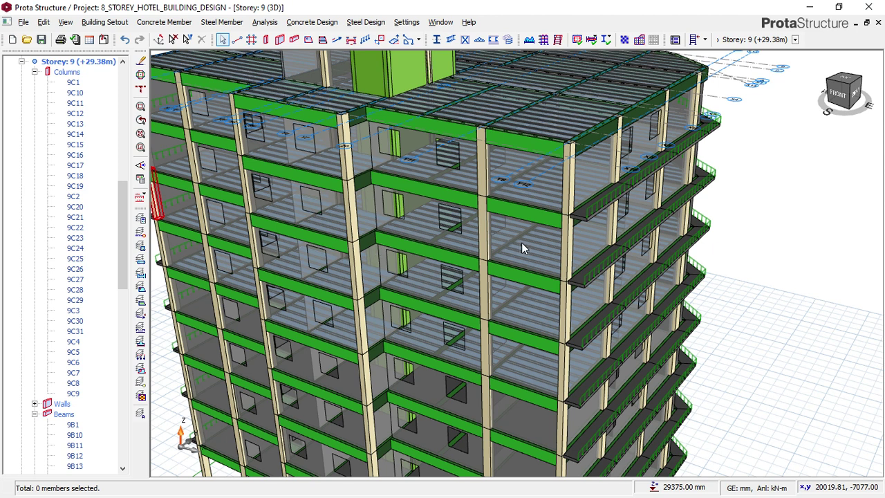
pyautogui.click(143, 222)
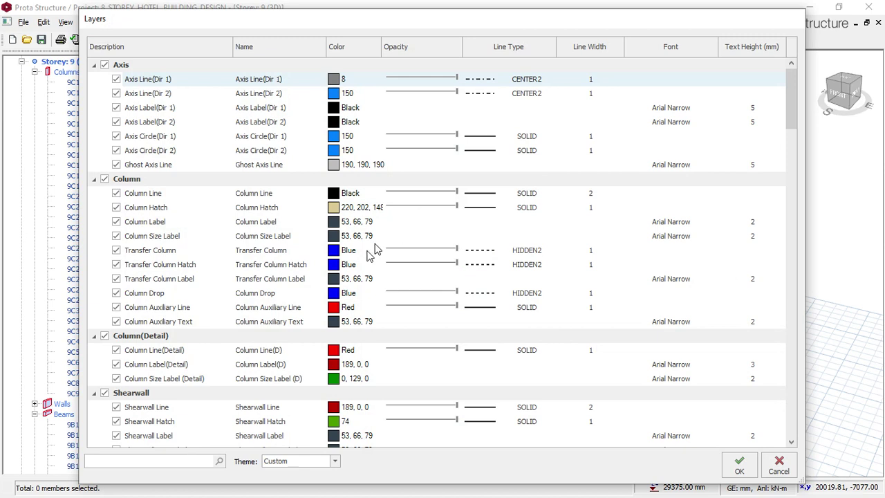
pyautogui.scroll(-1, 340, 221)
pyautogui.scroll(-7, 340, 221)
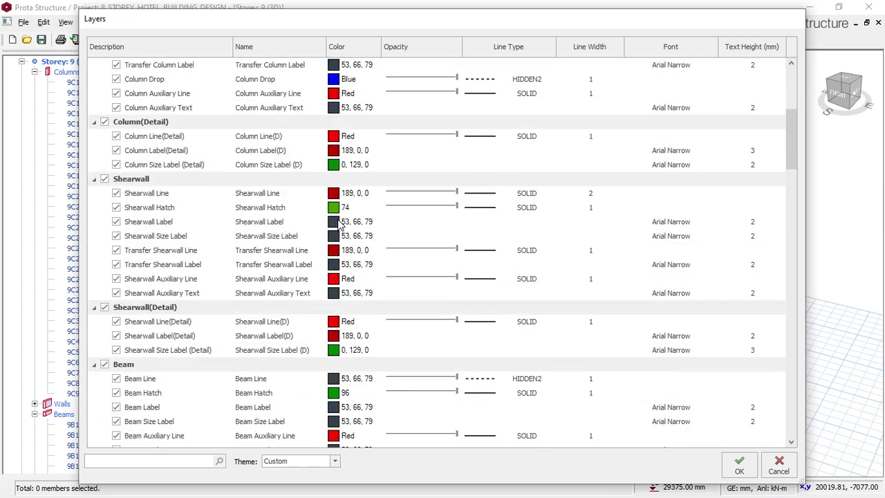
pyautogui.scroll(-2, 324, 260)
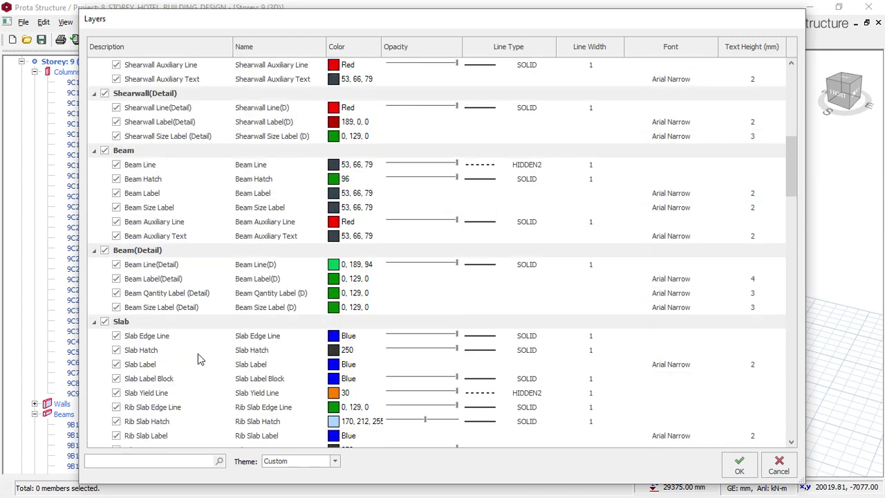
pyautogui.click(334, 351)
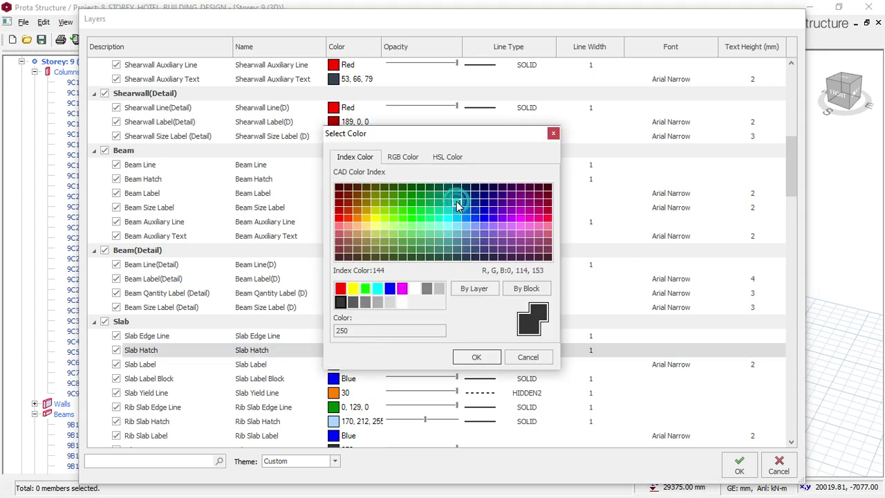
pyautogui.click(456, 203)
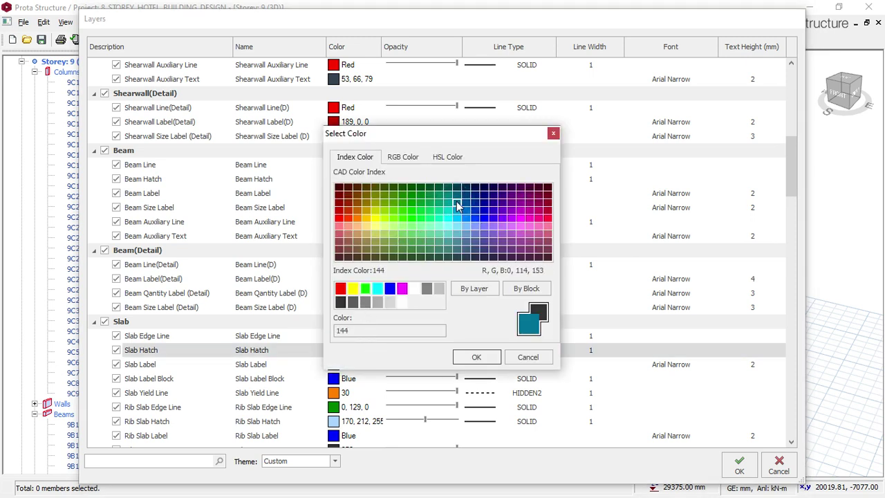
pyautogui.click(476, 356)
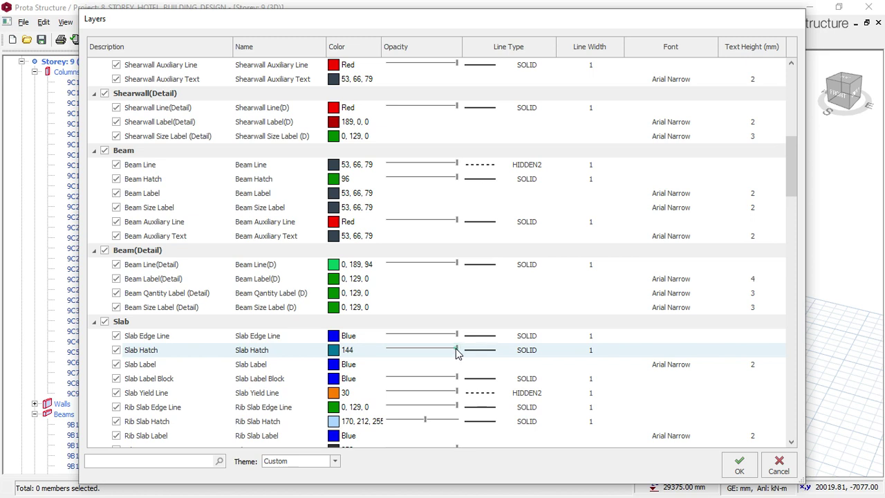
pyautogui.moveTo(456, 349); pyautogui.dragTo(455, 357)
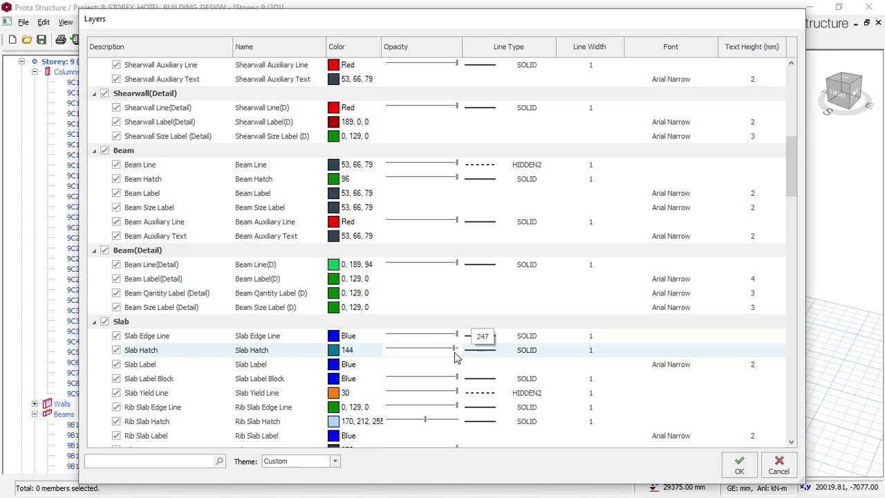
pyautogui.click(732, 467)
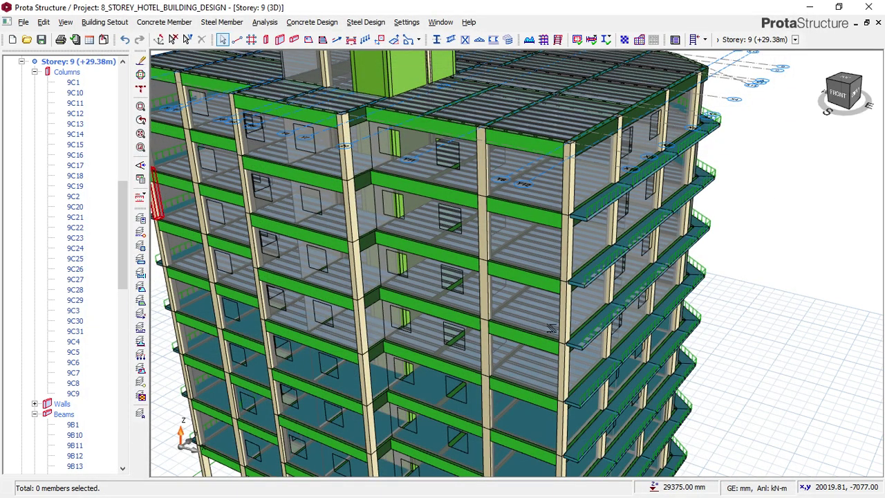
# Step: Check the slabs in the 3D model and raise the Slab Hatch layer's opacity to its maximum
pyautogui.scroll(-3, 594, 311)
pyautogui.moveTo(594, 311)
pyautogui.mouseDown(button='middle')
pyautogui.moveTo(593, 323)
pyautogui.moveTo(622, 277)
pyautogui.mouseUp(button='middle')
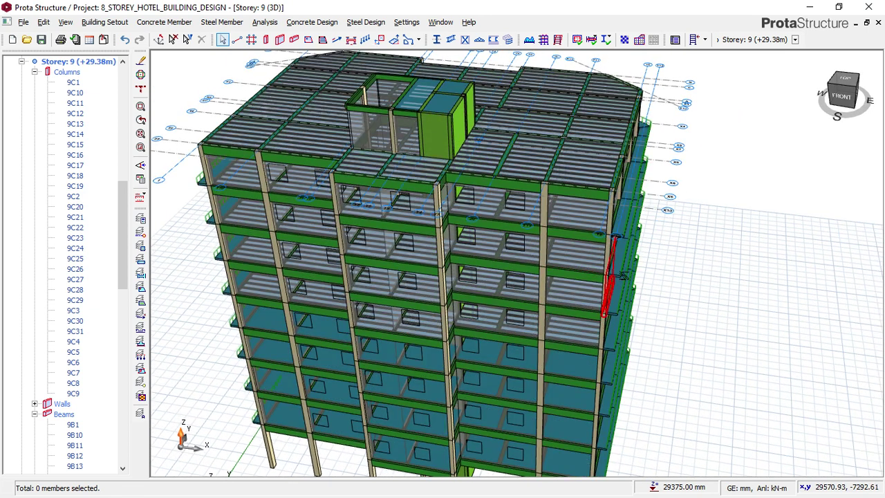
pyautogui.scroll(3, 622, 276)
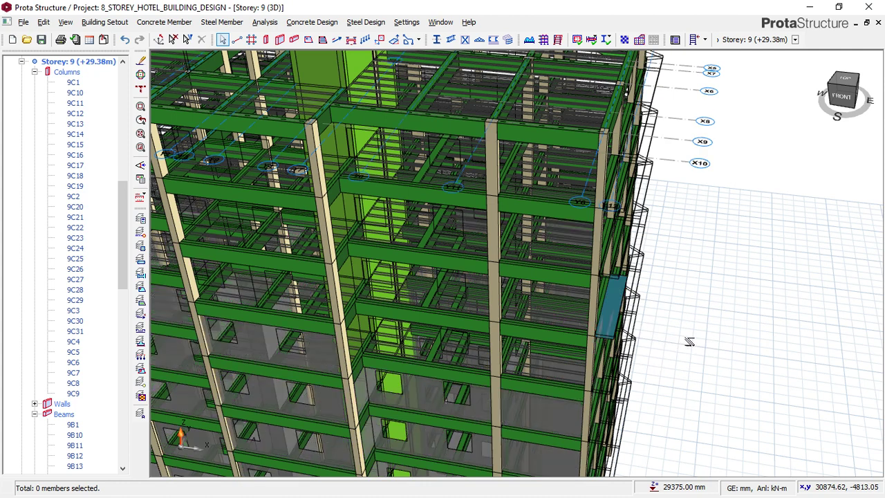
pyautogui.moveTo(689, 332); pyautogui.dragTo(698, 316, button='middle')
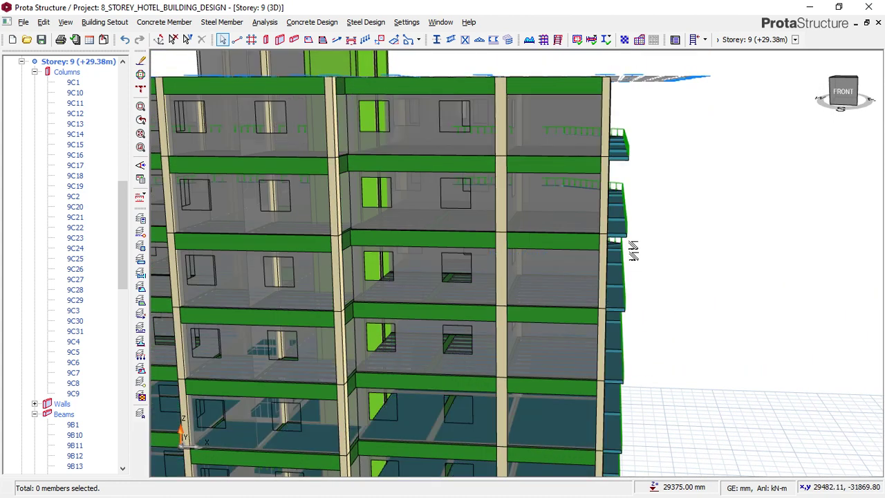
pyautogui.scroll(2, 626, 153)
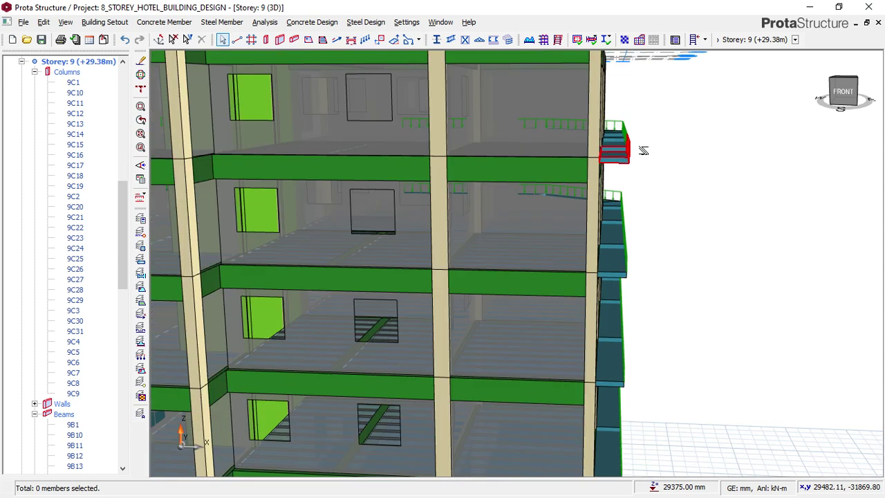
pyautogui.moveTo(638, 148); pyautogui.dragTo(606, 157, button='middle')
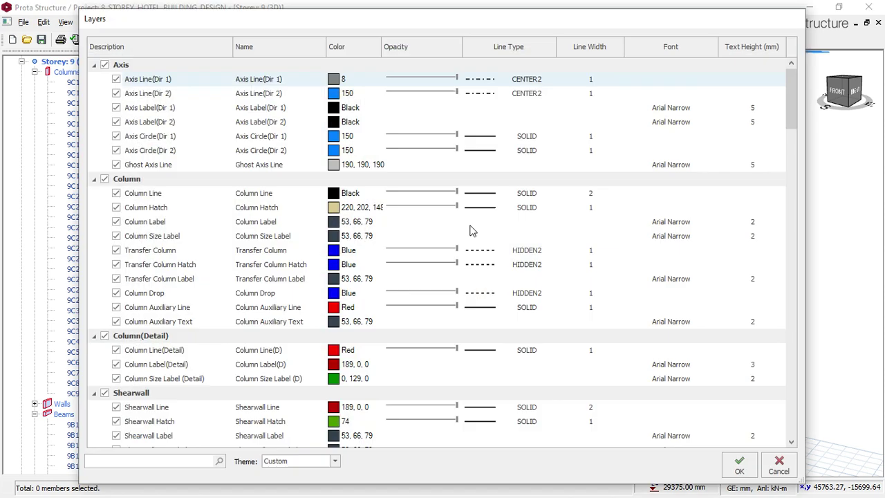
pyautogui.scroll(-3, 351, 296)
pyautogui.scroll(-6, 351, 296)
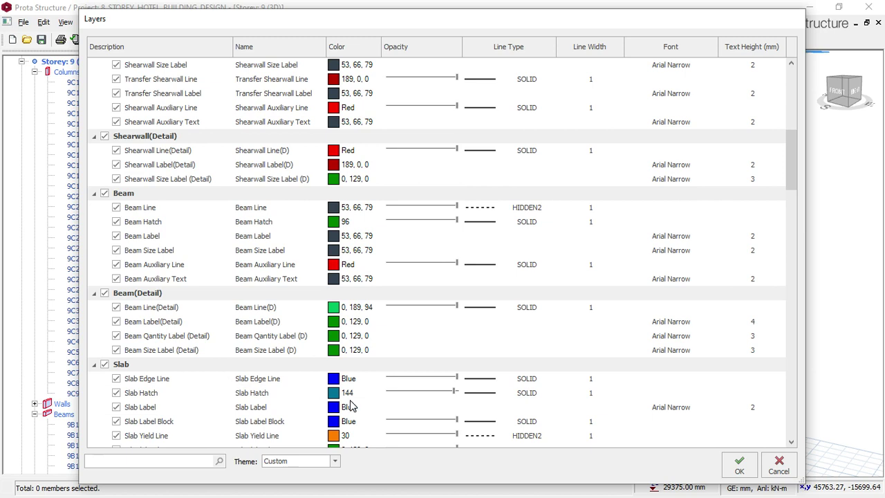
pyautogui.click(455, 391)
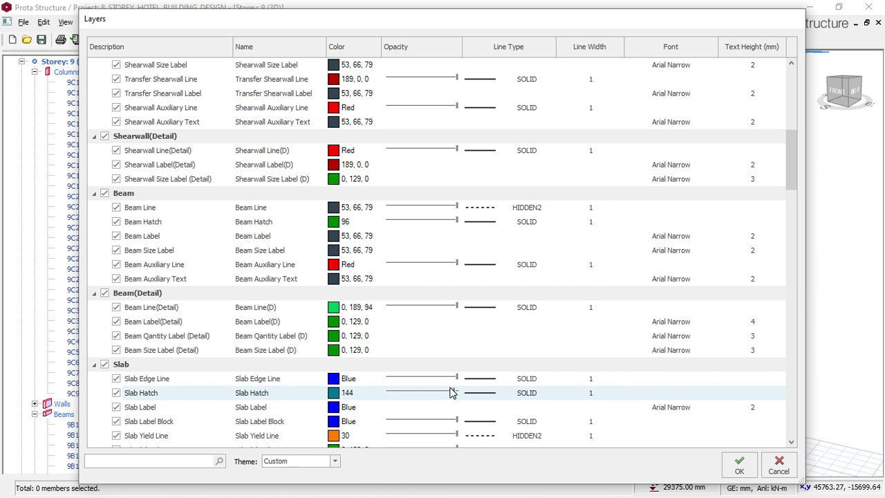
pyautogui.moveTo(454, 393)
pyautogui.mouseDown()
pyautogui.moveTo(432, 396)
pyautogui.moveTo(476, 401)
pyautogui.mouseUp()
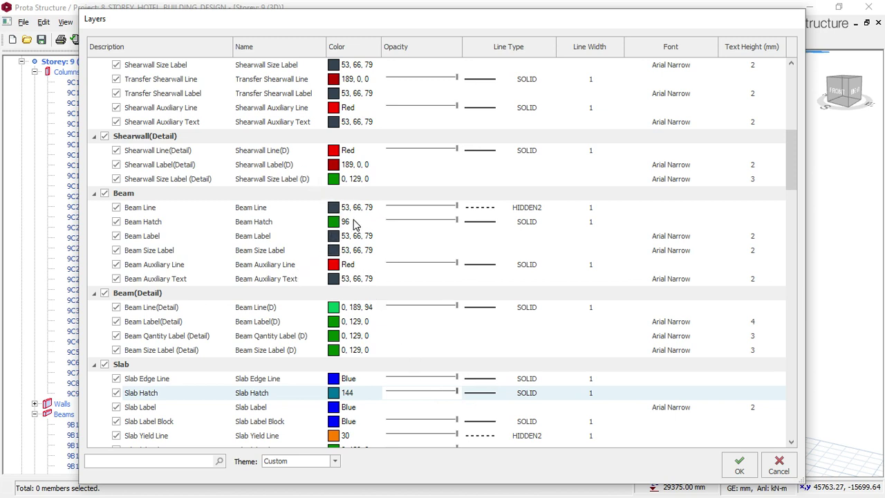
# Step: Set the Shearwall Hatch layer's colour to dark red index 244 and apply the layer changes to the model
pyautogui.moveTo(789, 159); pyautogui.dragTo(794, 105)
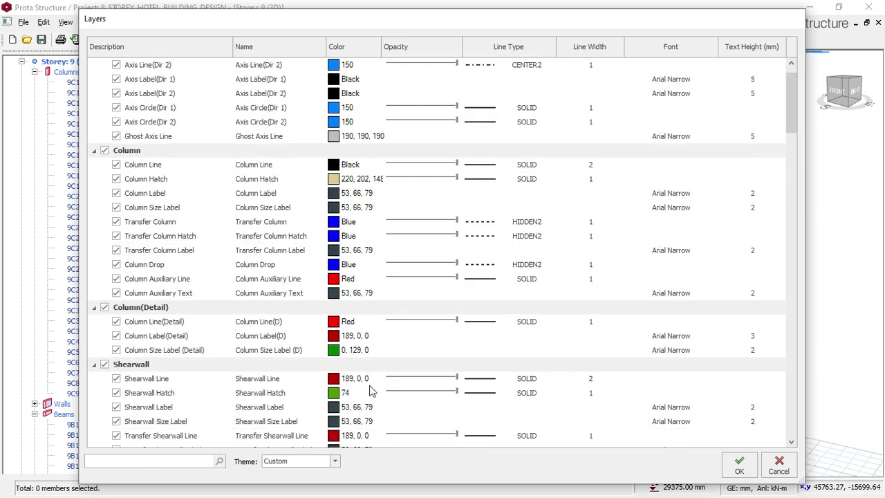
pyautogui.click(334, 394)
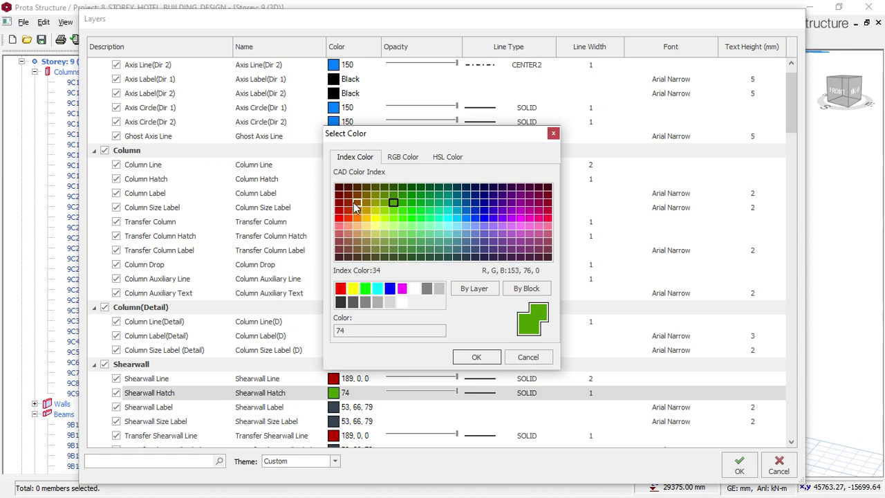
pyautogui.click(357, 206)
pyautogui.click(357, 207)
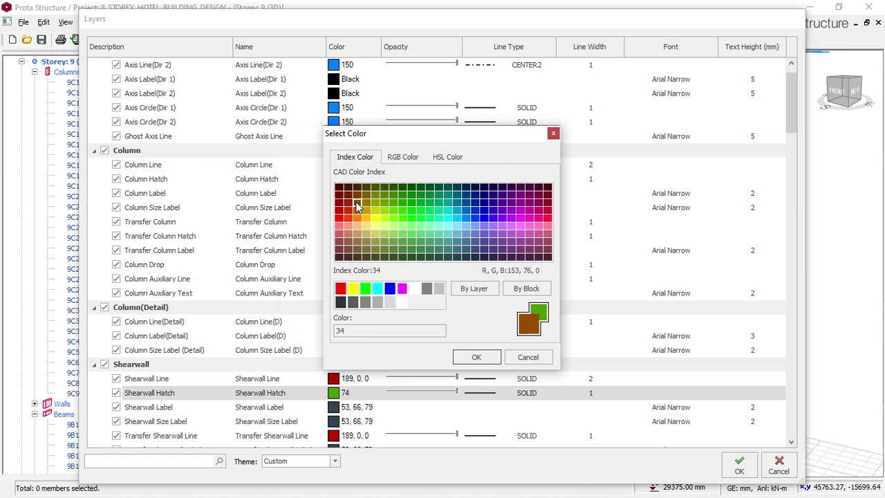
pyautogui.click(547, 209)
pyautogui.click(547, 202)
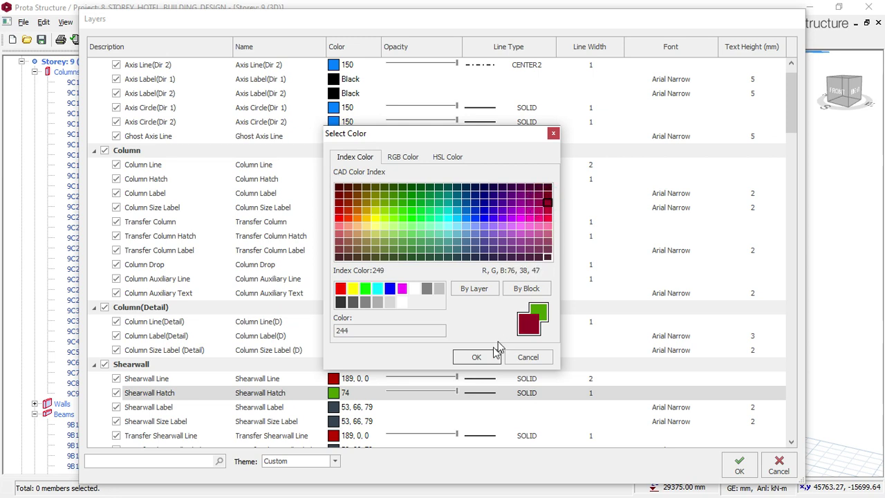
pyautogui.click(476, 357)
pyautogui.click(746, 470)
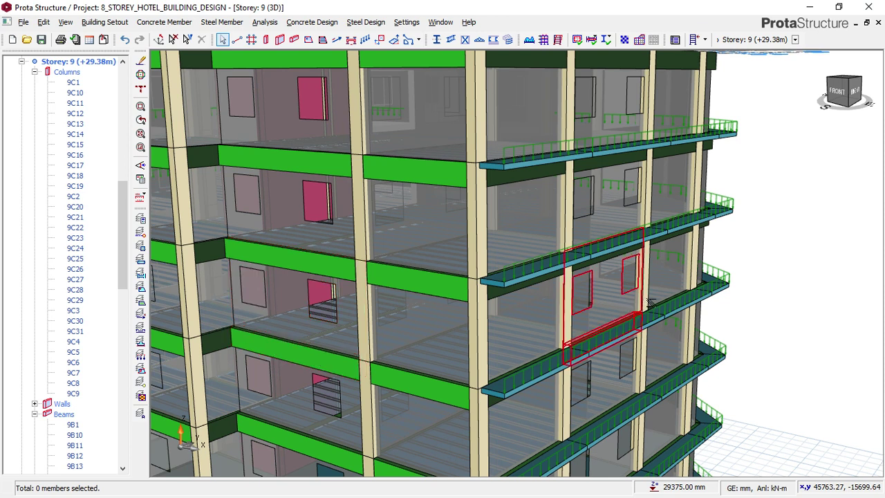
# Step: Check the shearwalls around the roof in the 3D model and hide the axis lines and labels
pyautogui.scroll(-2, 649, 304)
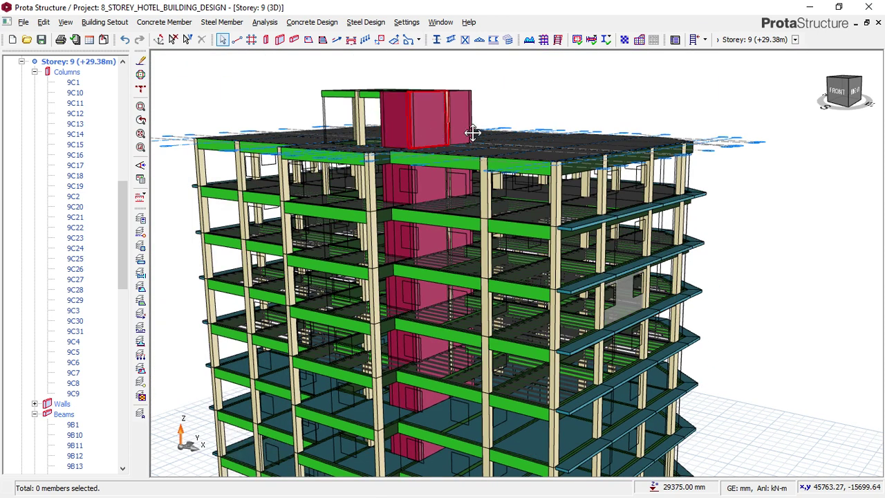
pyautogui.moveTo(488, 129)
pyautogui.mouseDown(button='middle')
pyautogui.moveTo(448, 158)
pyautogui.moveTo(483, 175)
pyautogui.moveTo(594, 166)
pyautogui.moveTo(458, 164)
pyautogui.moveTo(413, 173)
pyautogui.mouseUp(button='middle')
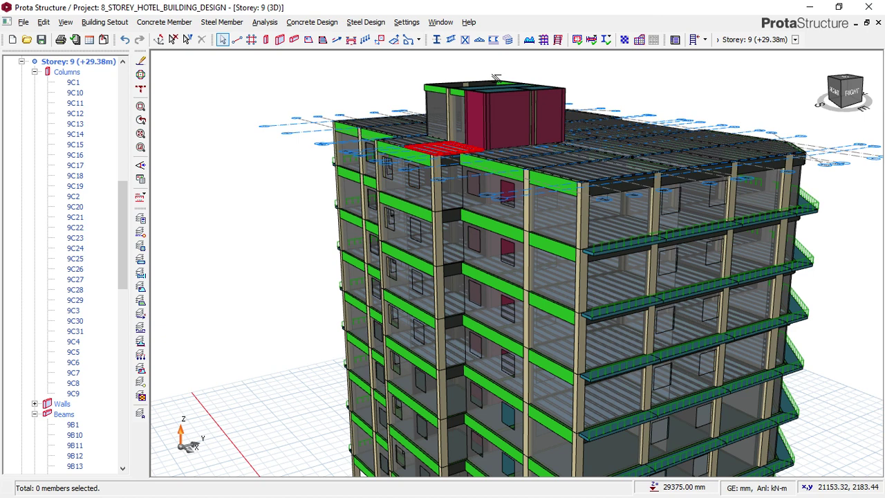
pyautogui.scroll(4, 495, 78)
pyautogui.moveTo(484, 88)
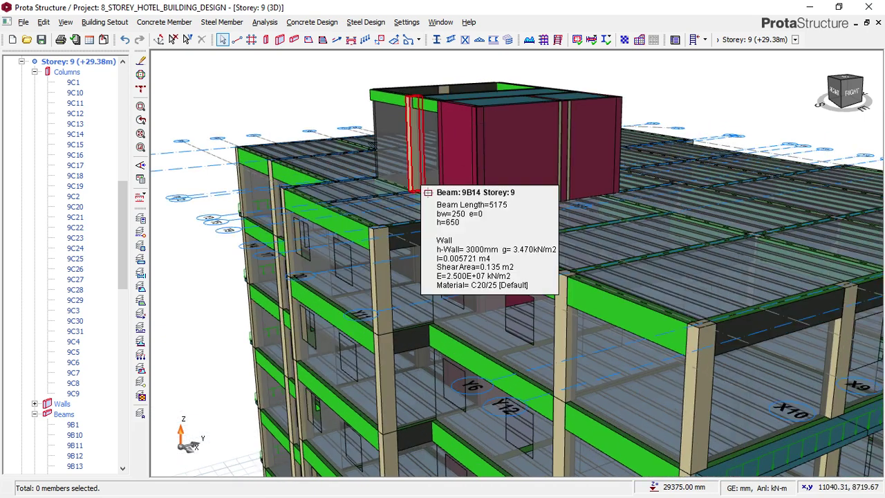
pyautogui.scroll(-2, 481, 114)
pyautogui.scroll(-2, 475, 116)
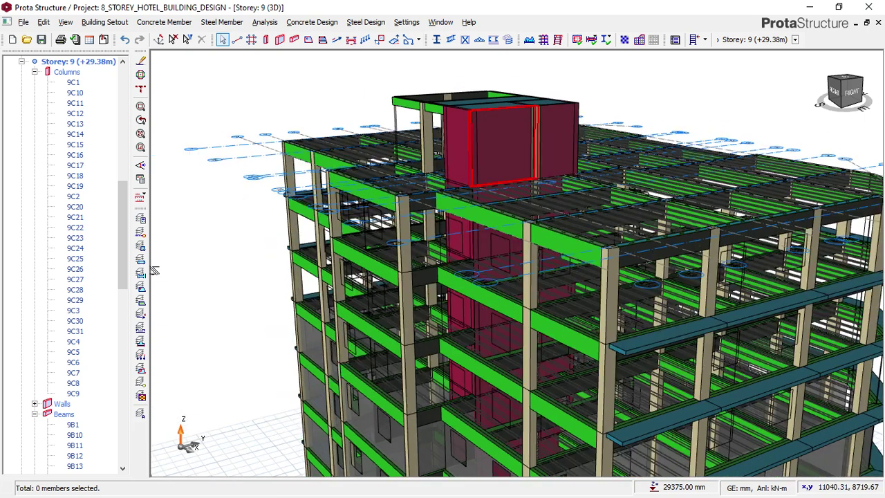
pyautogui.click(141, 233)
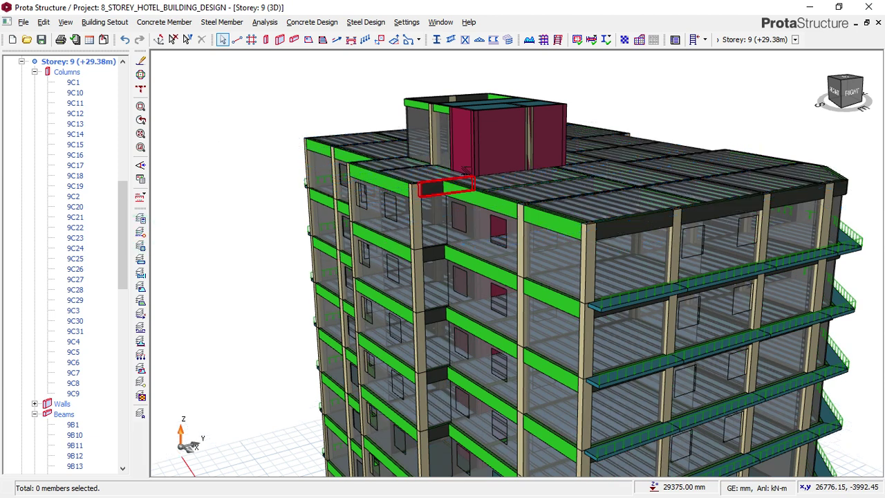
# Step: Examine the recoloured building from its base to its roof and from different sides
pyautogui.scroll(-4, 568, 92)
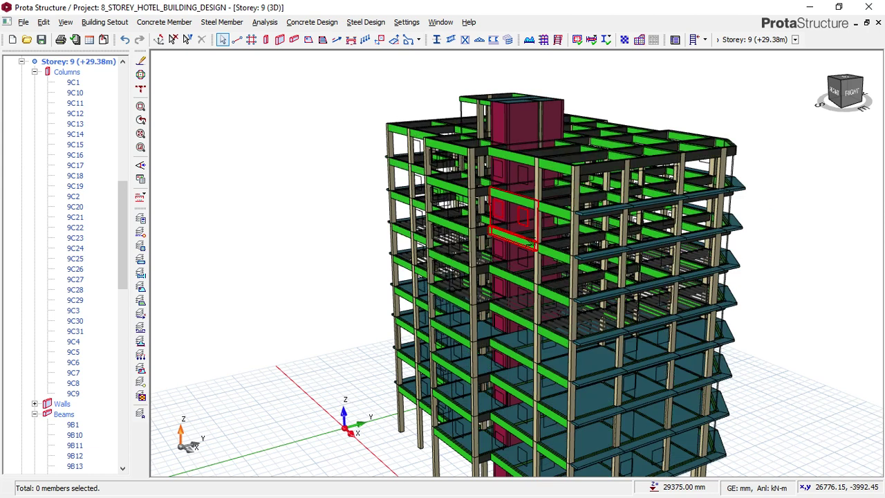
pyautogui.moveTo(500, 291); pyautogui.dragTo(511, 208, button='middle')
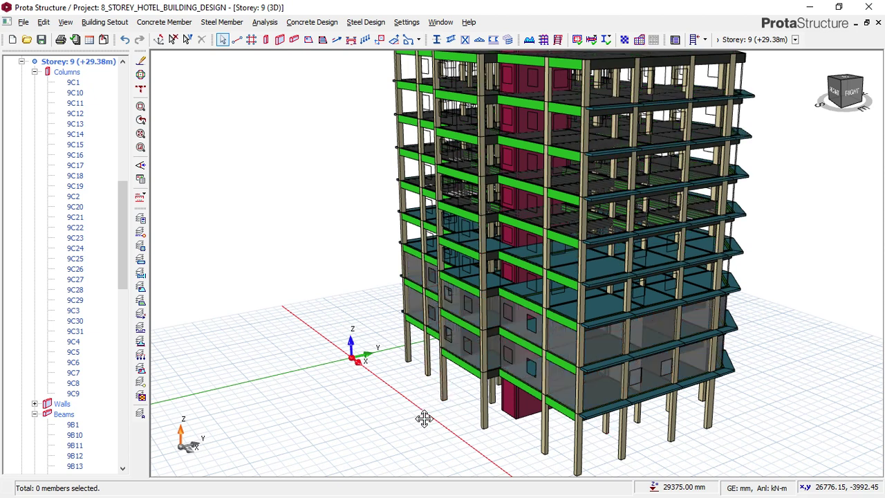
pyautogui.scroll(3, 422, 417)
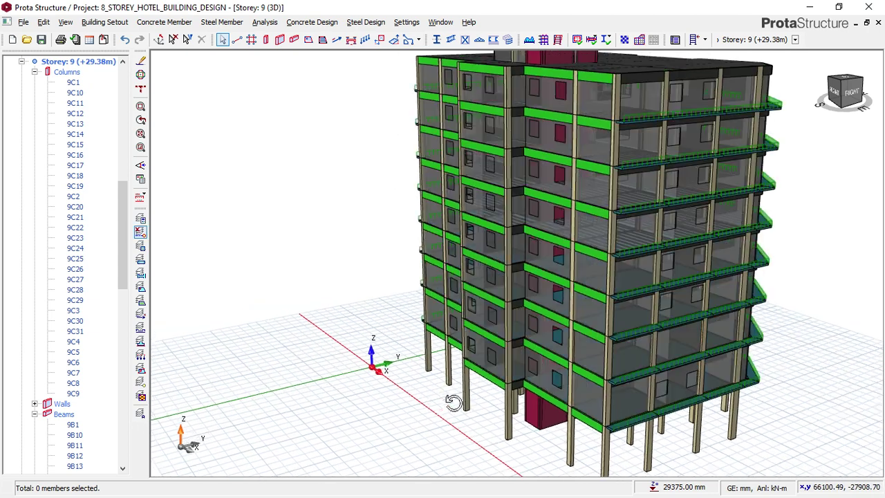
pyautogui.moveTo(483, 401)
pyautogui.mouseDown(button='middle')
pyautogui.moveTo(558, 394)
pyautogui.moveTo(484, 373)
pyautogui.mouseUp(button='middle')
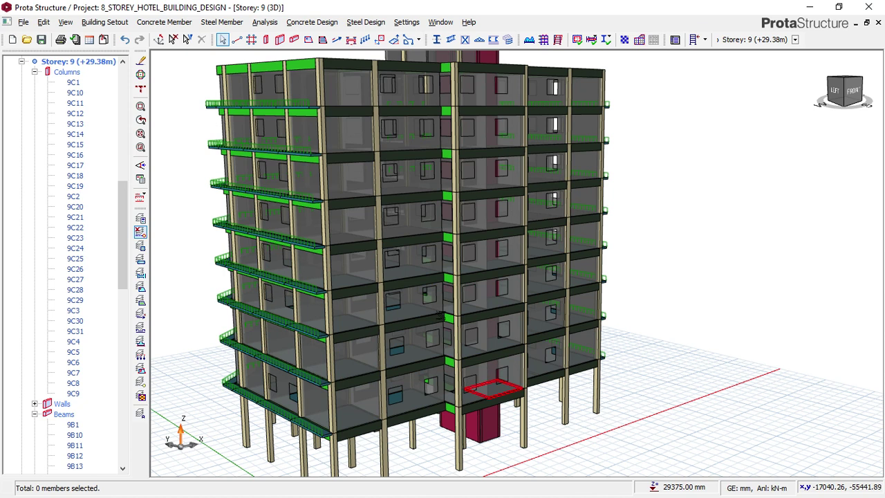
pyautogui.moveTo(434, 251); pyautogui.dragTo(452, 269, button='middle')
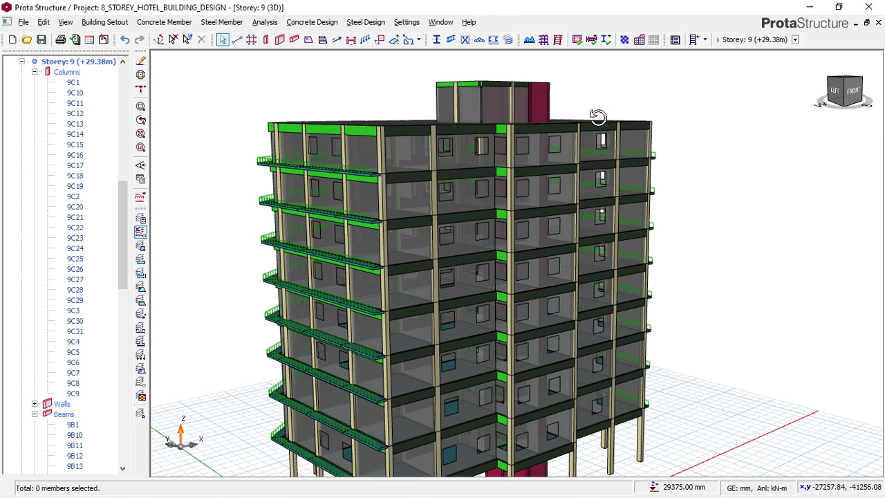
pyautogui.moveTo(597, 117); pyautogui.dragTo(657, 100)
# Step: Minimise the program window to return to the desktop
pyautogui.rightClick(810, 15)
pyautogui.click(808, 20)
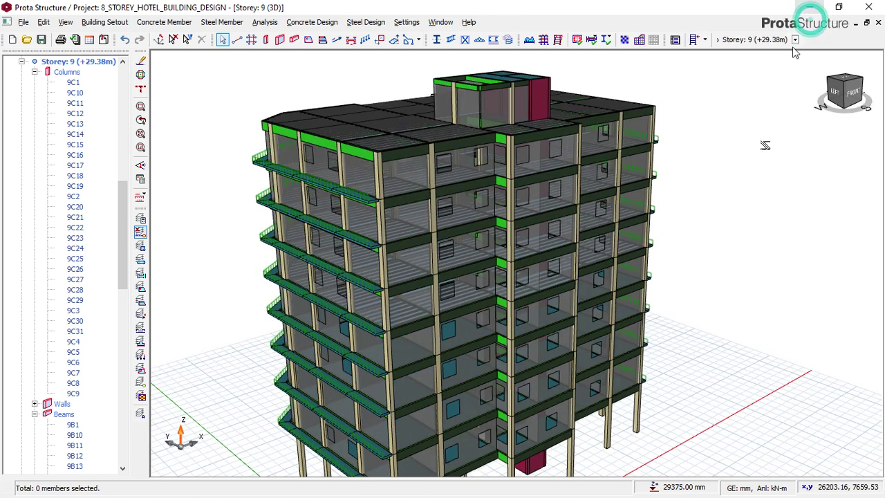
pyautogui.click(810, 7)
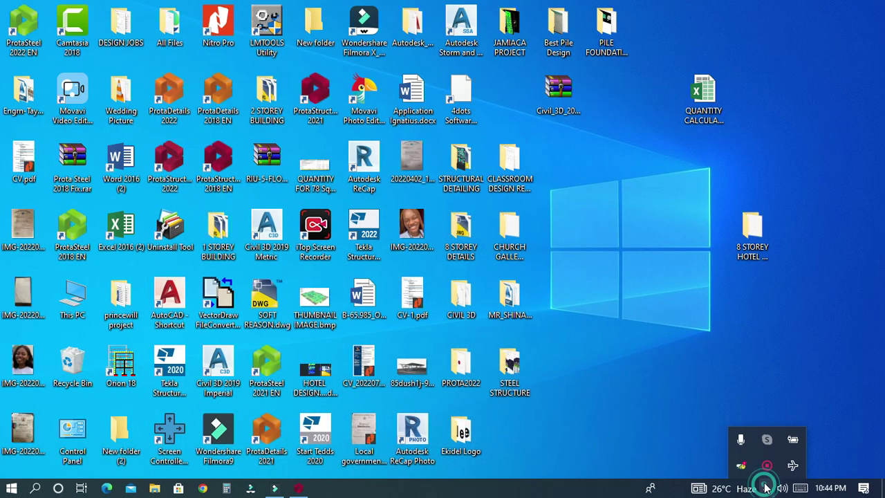